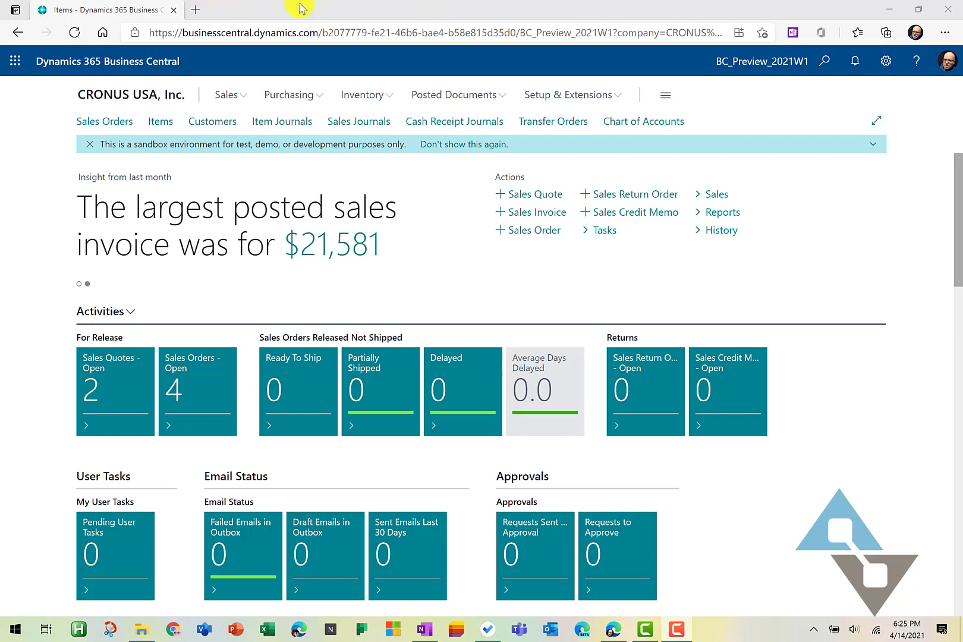
Step: Open the Chart of Accounts and filter Income/Balance to show only Income Statement accounts
click(642, 121)
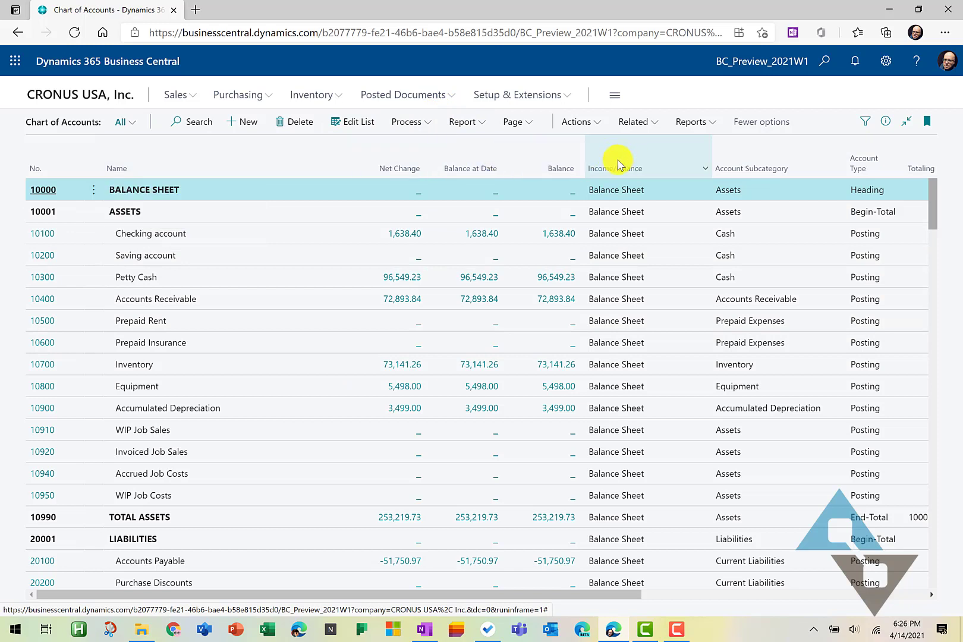
click(705, 169)
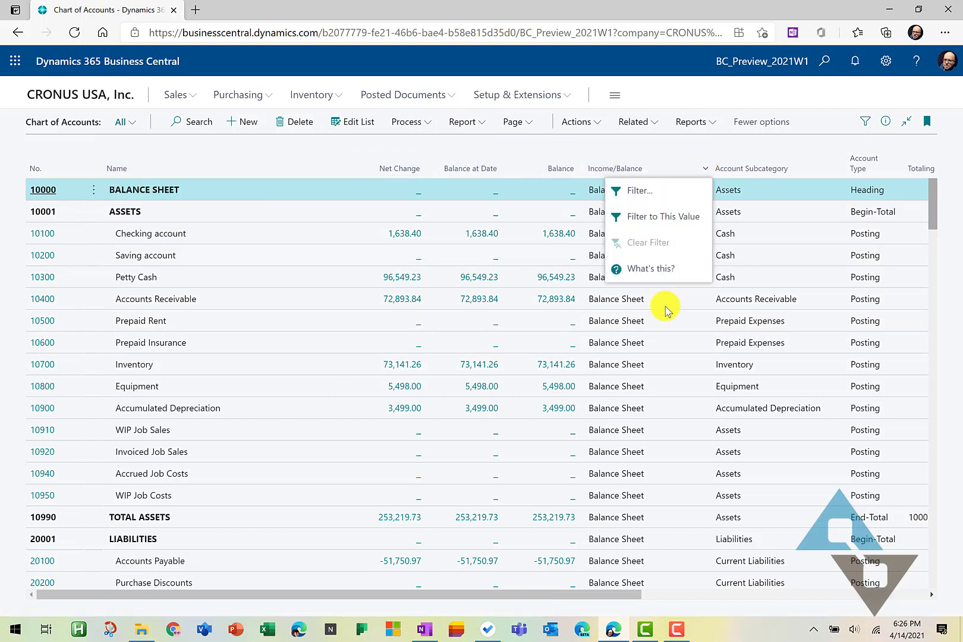
scroll(641, 351, down, 10)
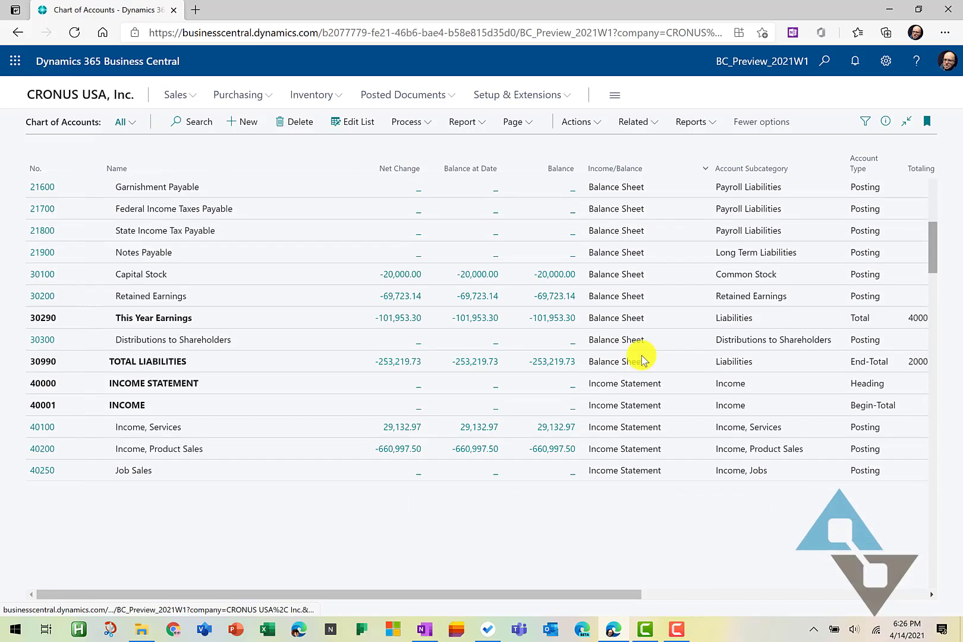
scroll(640, 357, down, 4)
scroll(642, 356, up, 15)
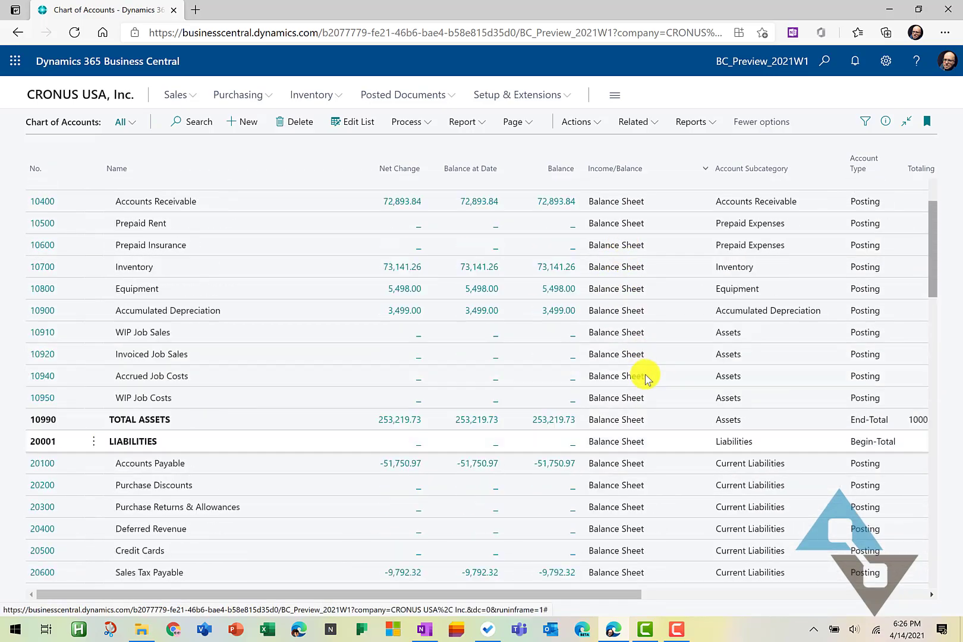
scroll(647, 378, down, 10)
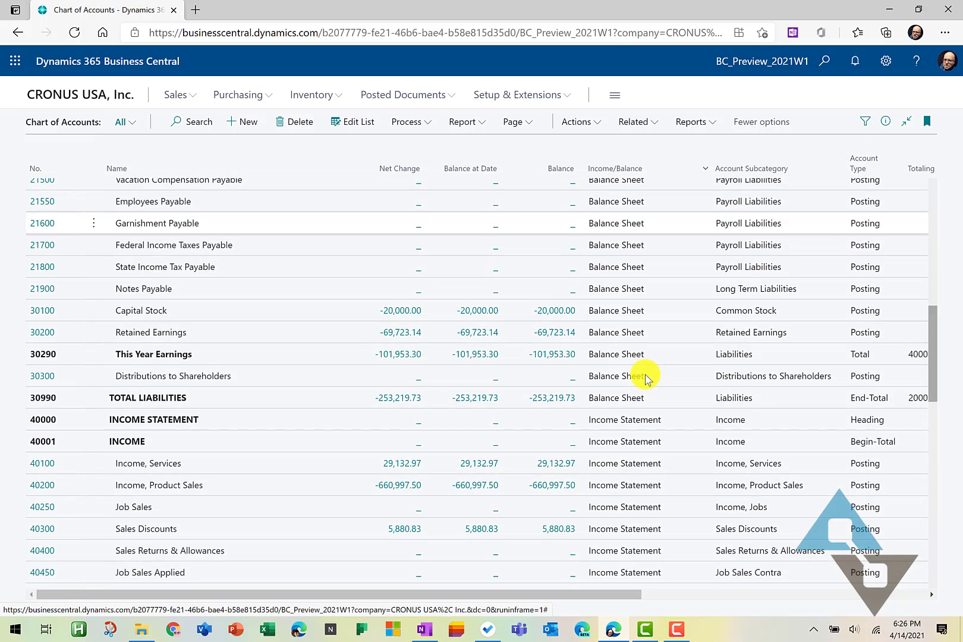
click(681, 422)
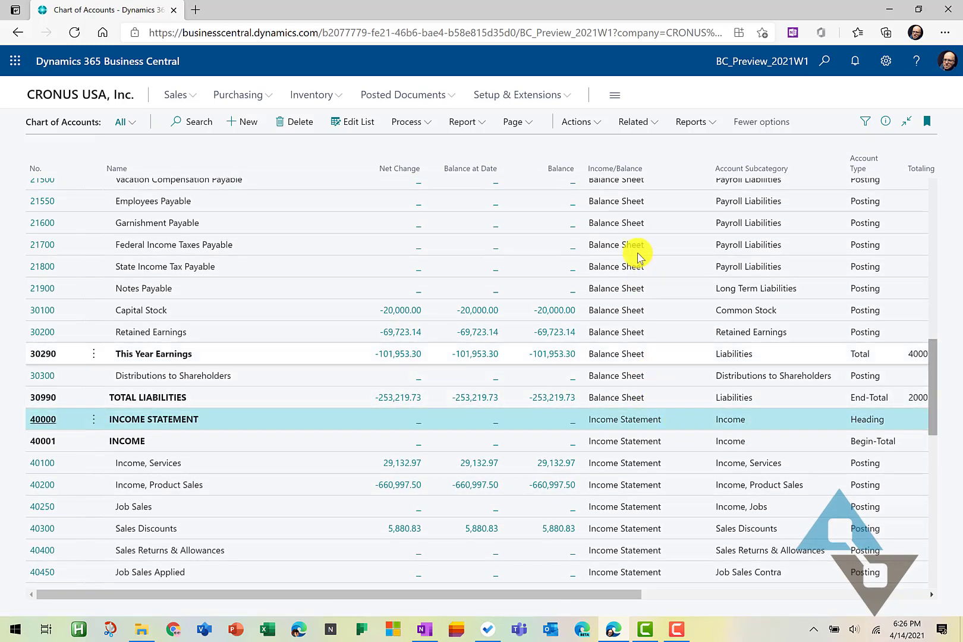
click(707, 171)
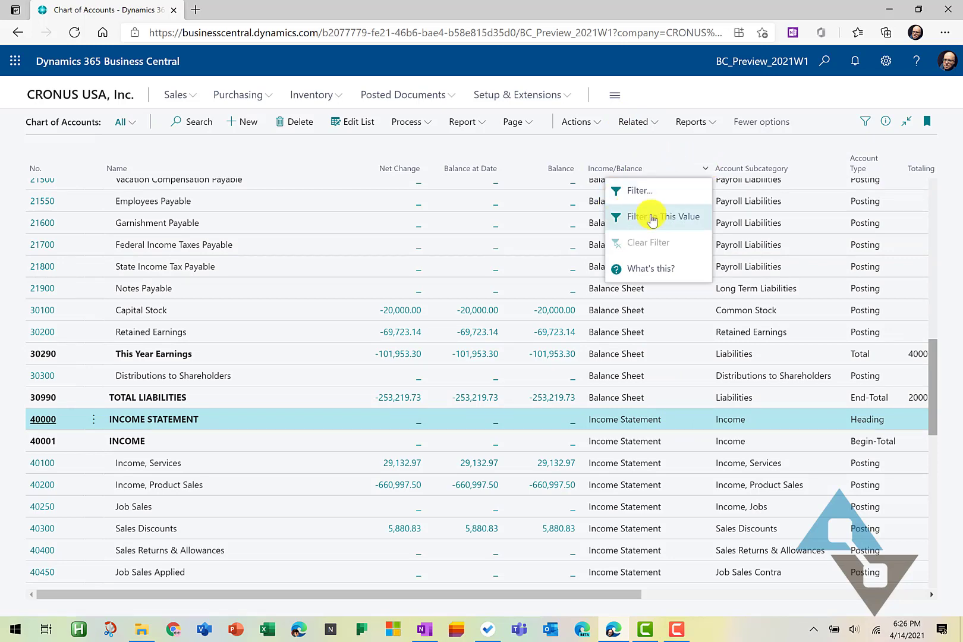
click(655, 218)
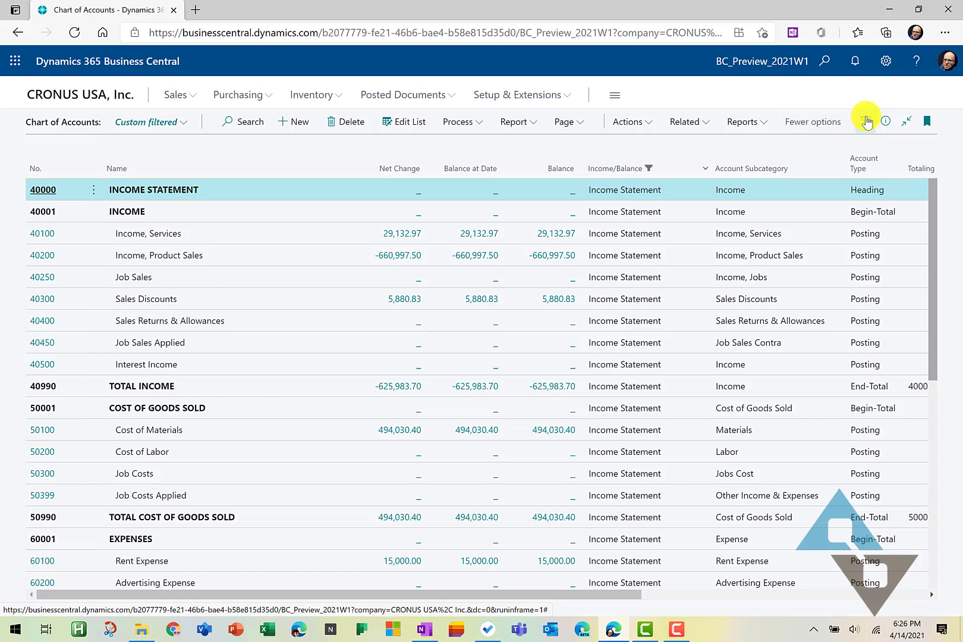
Step: Add a Balance filter of <>0 to hide zero-balance Income Statement accounts
click(866, 121)
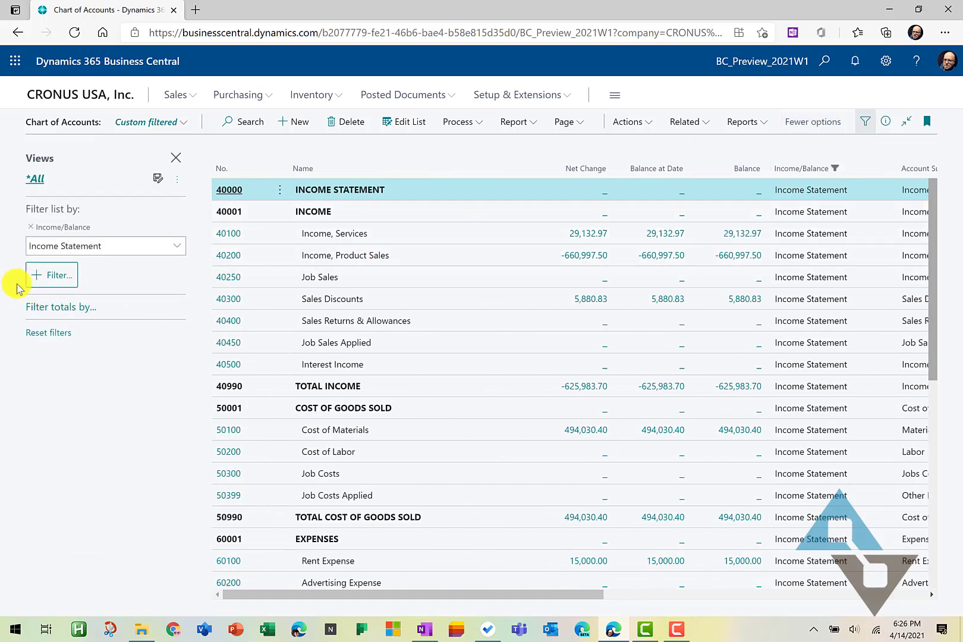
click(76, 308)
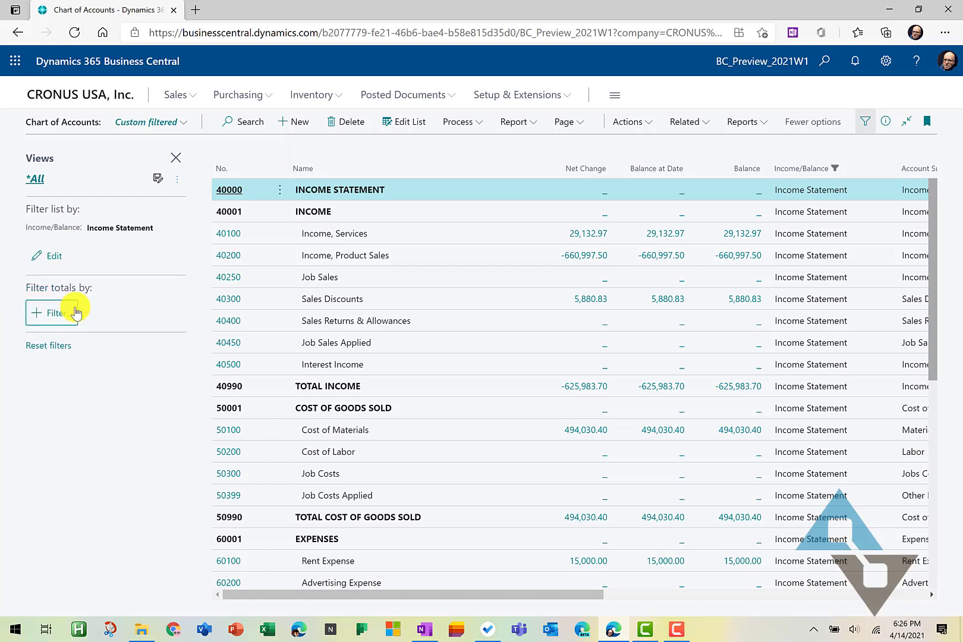
click(74, 312)
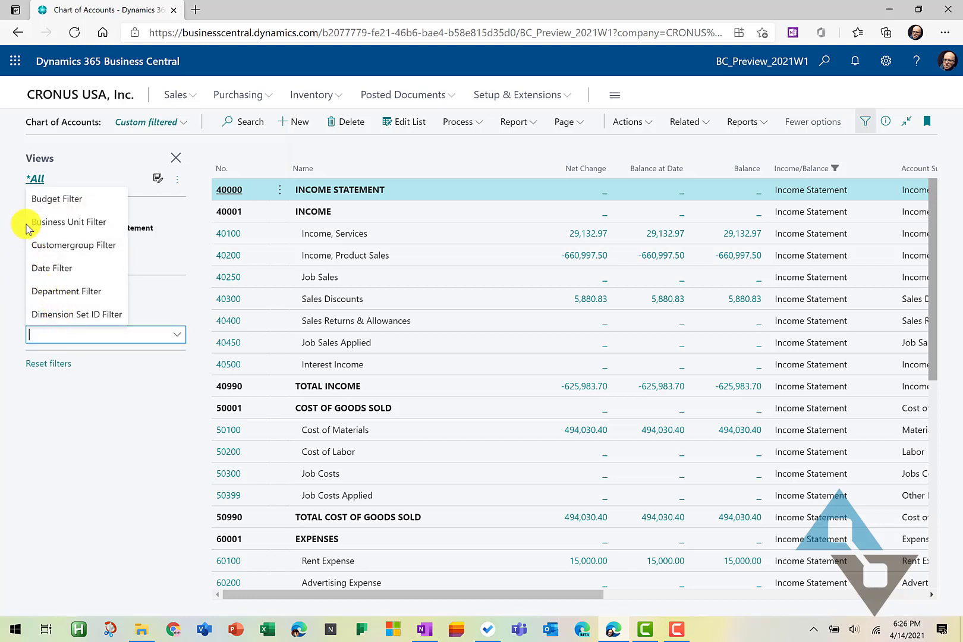
click(156, 268)
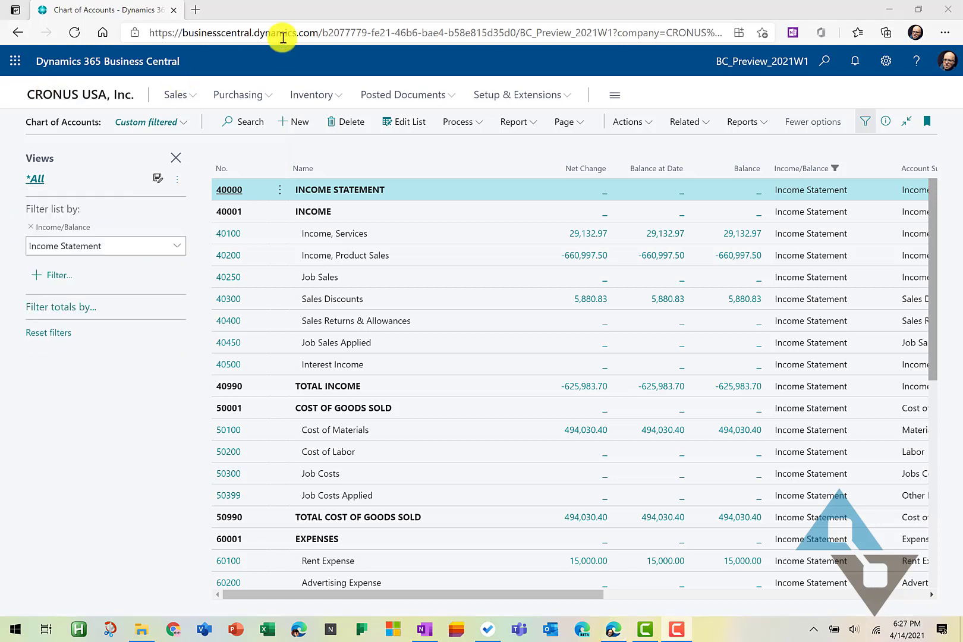
click(37, 277)
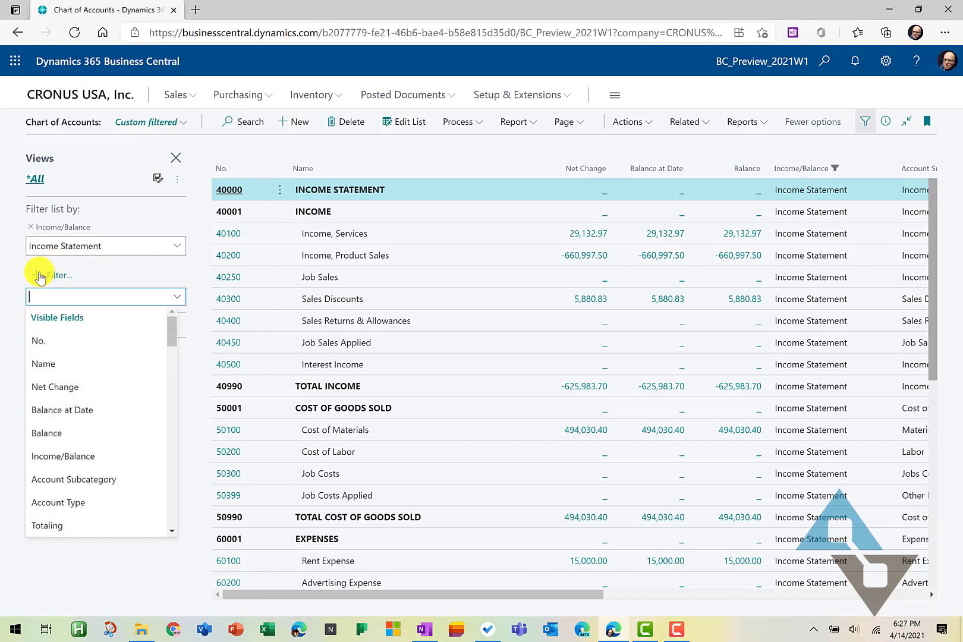
click(46, 433)
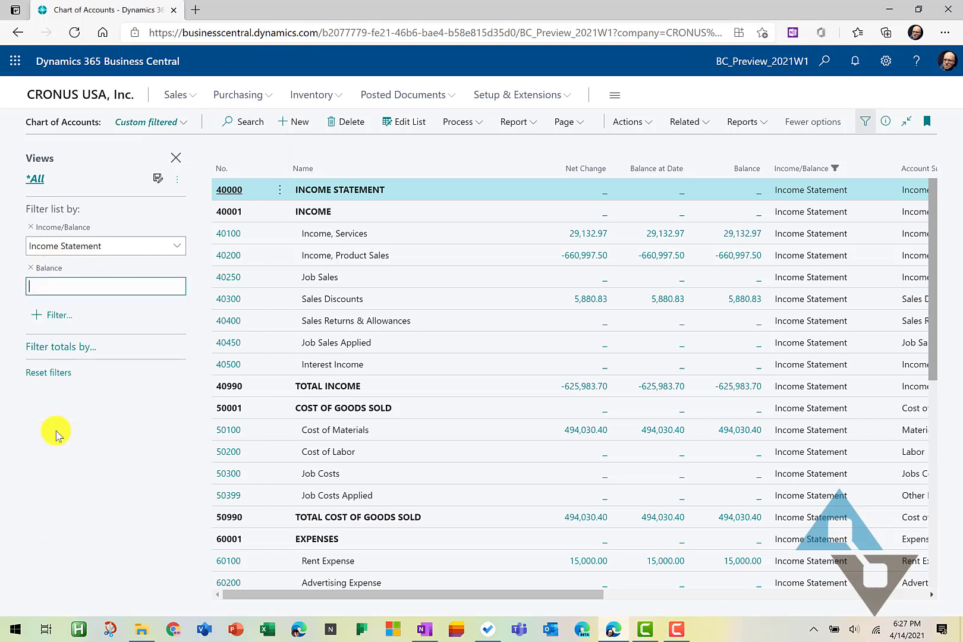
text(<>)
text(0)
key(Tab)
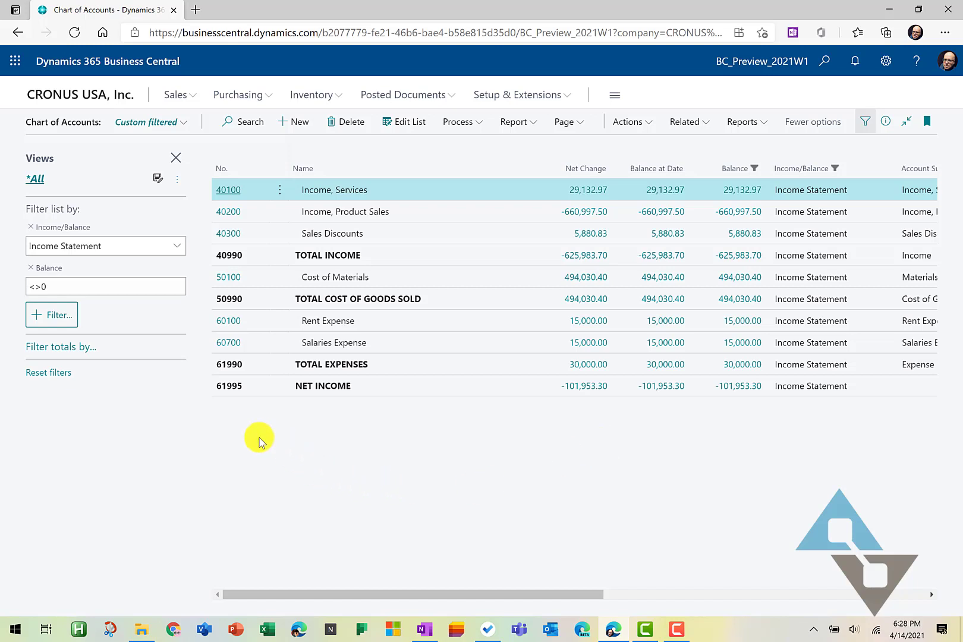
Step: Set the totals Date Filter to 3/31/20 to fill Net Change and Balance at Date
click(73, 349)
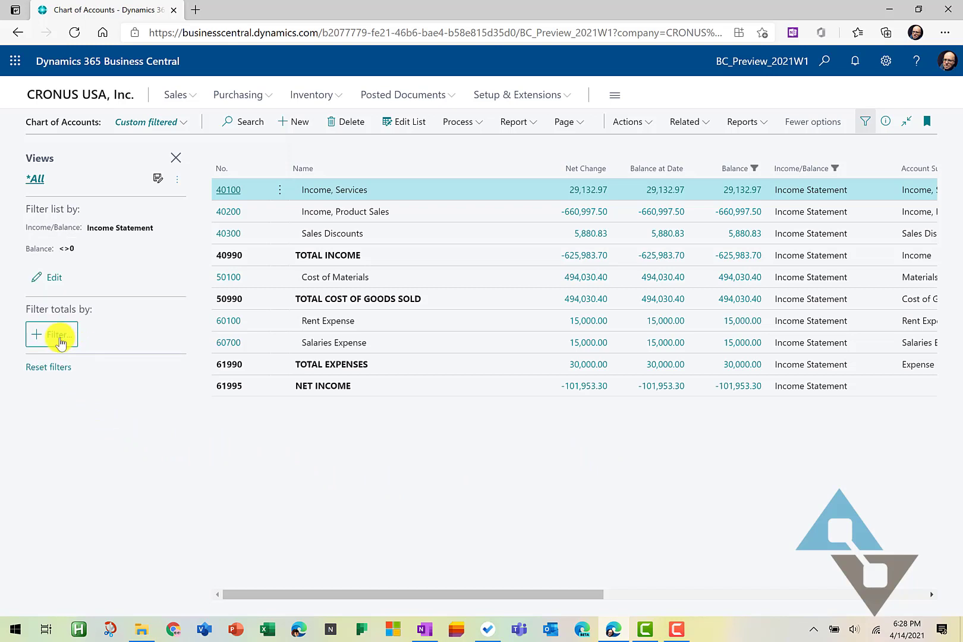
click(63, 340)
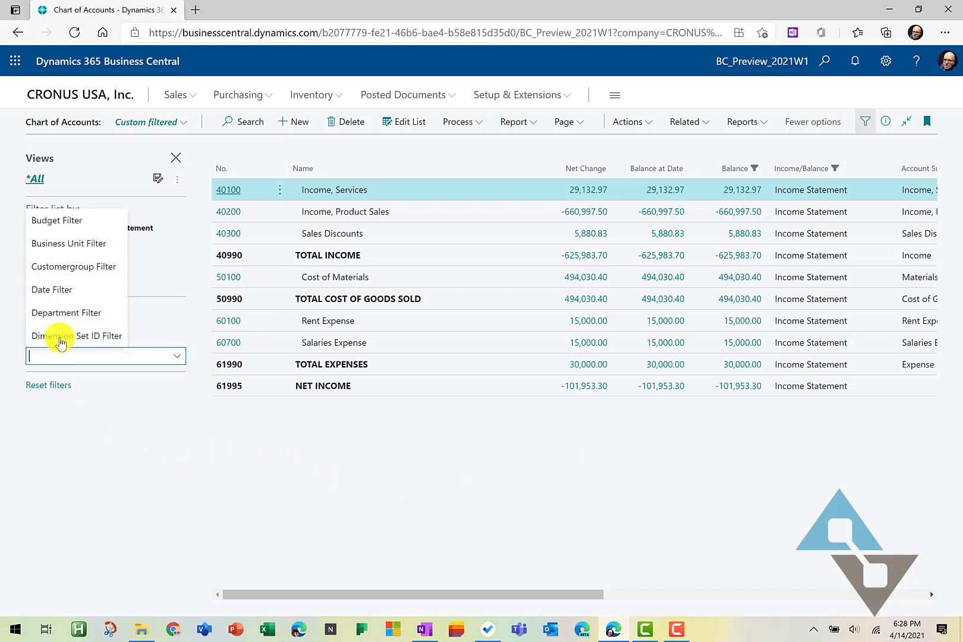
click(40, 290)
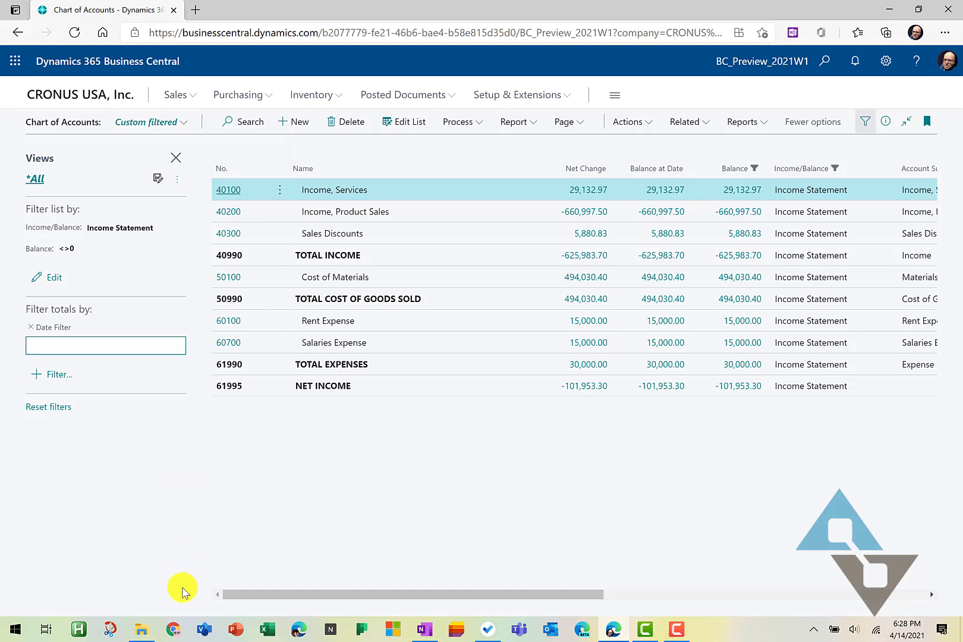
text(3/31/20)
key(Tab)
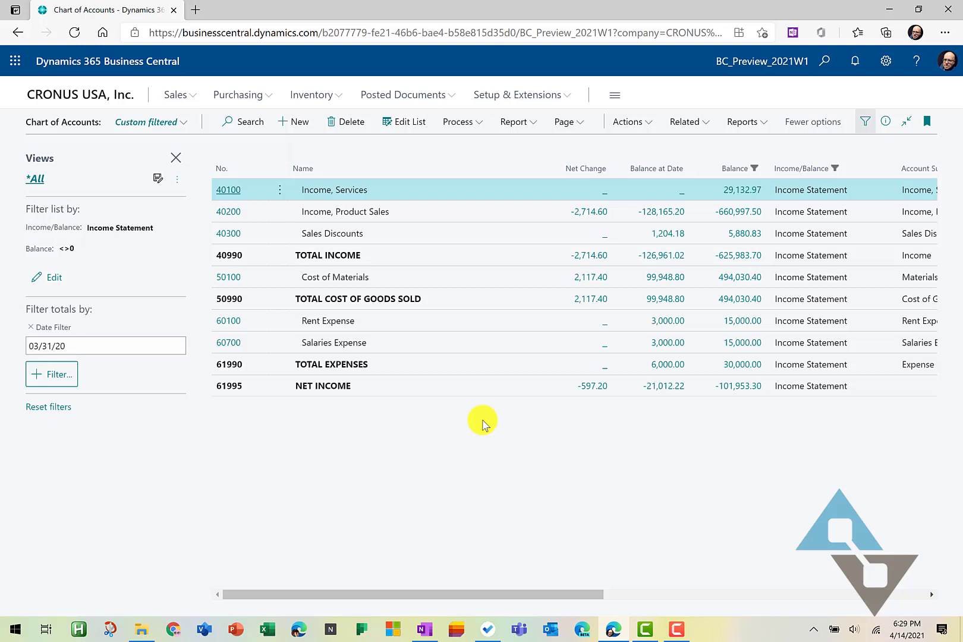
Step: Save the filtered accounts as the view 'Income Statement Point in Time' and open it
click(157, 179)
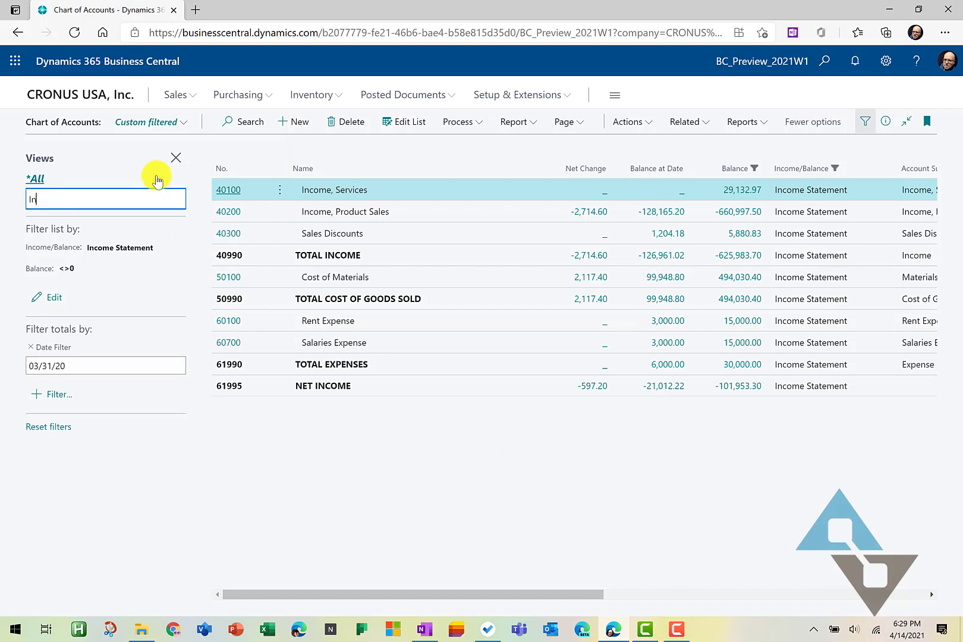
text(come Statement Point in time)
key(BackSpace)
key(BackSpace)
key(BackSpace)
key(BackSpace)
text(Time)
key(Return)
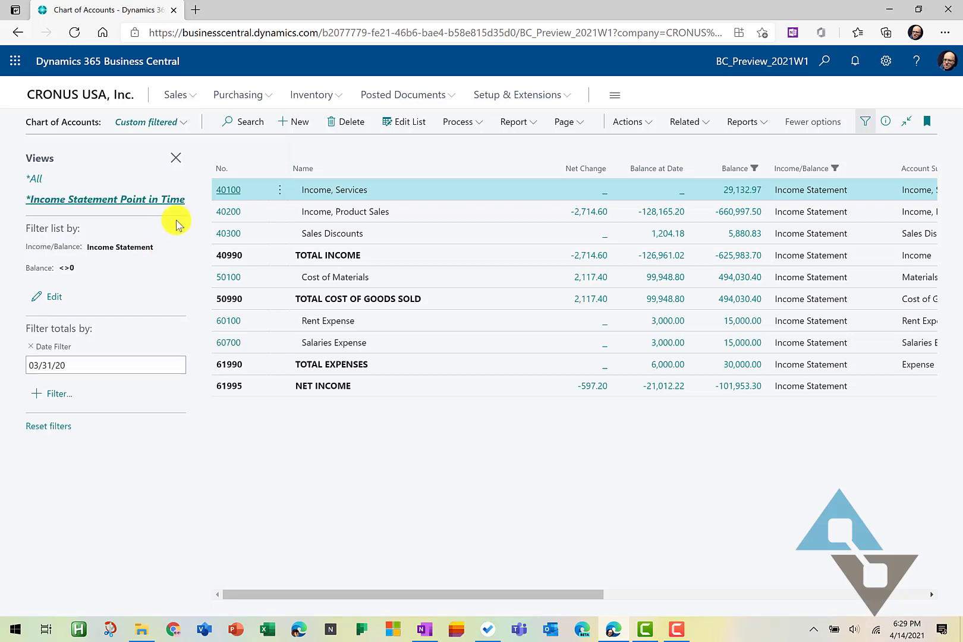
click(182, 200)
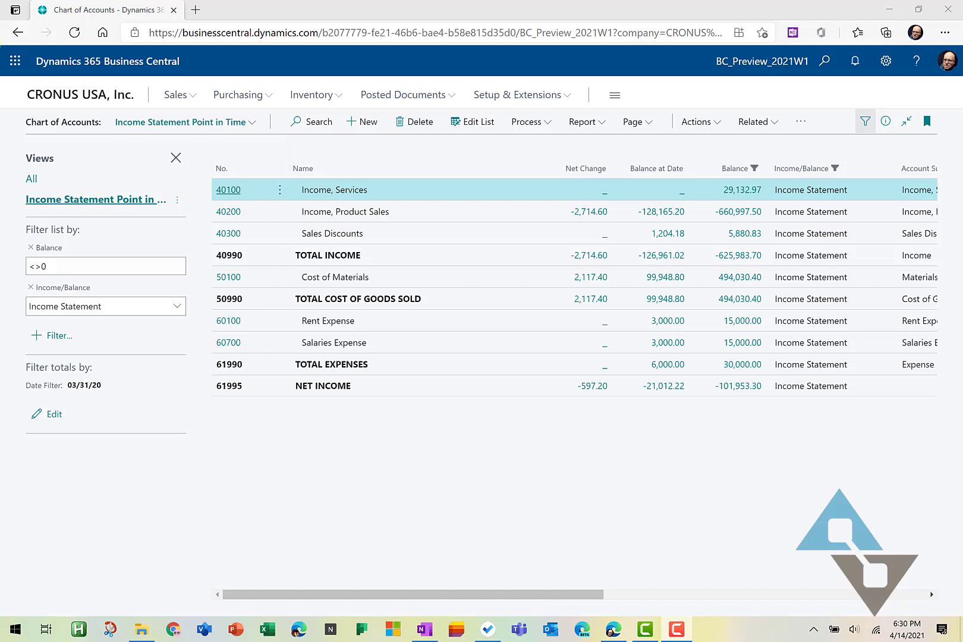
Step: Return to the CRONUS USA, Inc. home page and open the Customers list
click(119, 102)
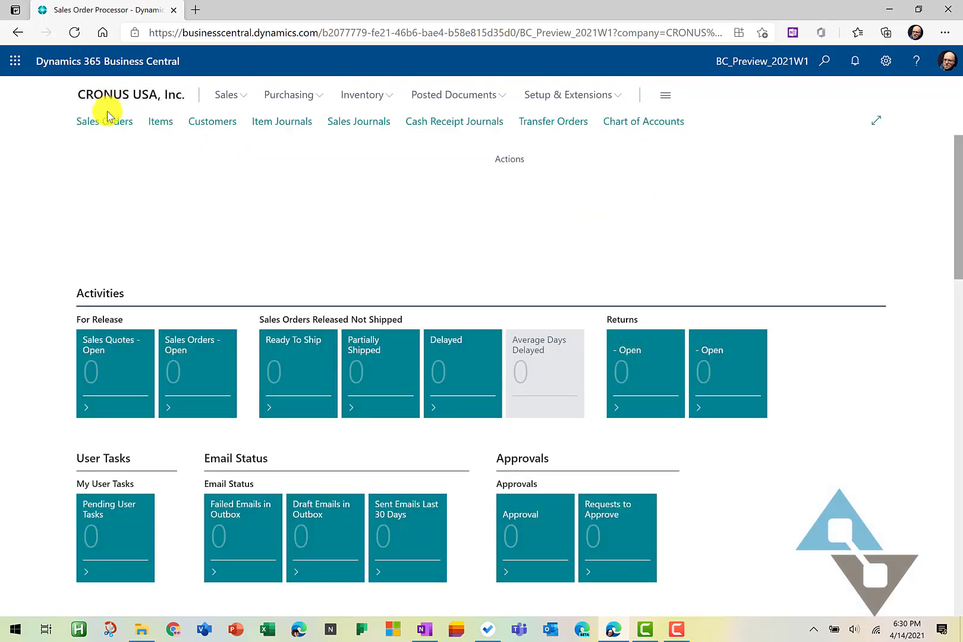
click(211, 122)
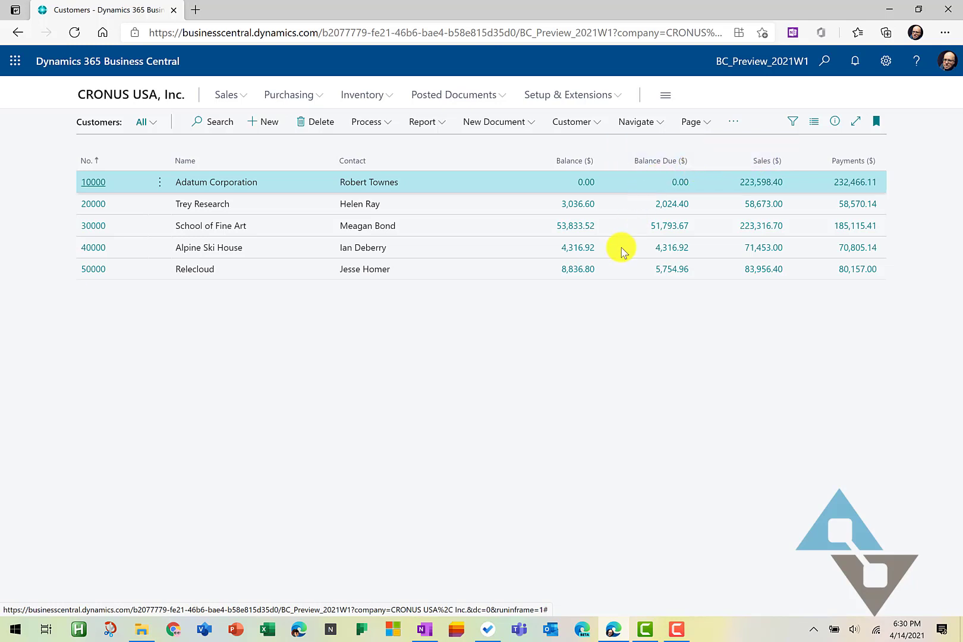
Step: Change the customer totals Date Filter to ..04/12/20
click(794, 122)
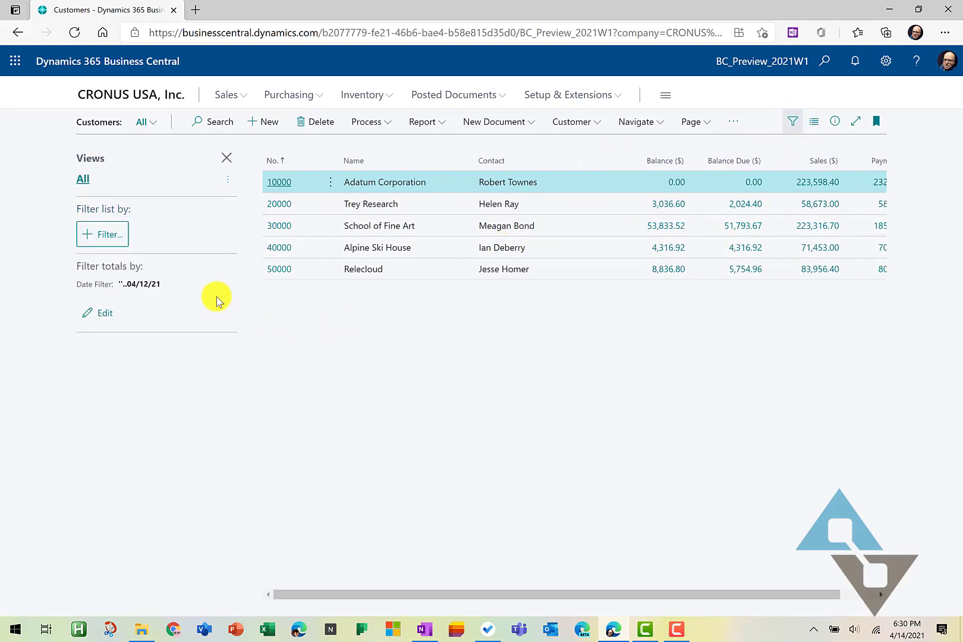
click(156, 284)
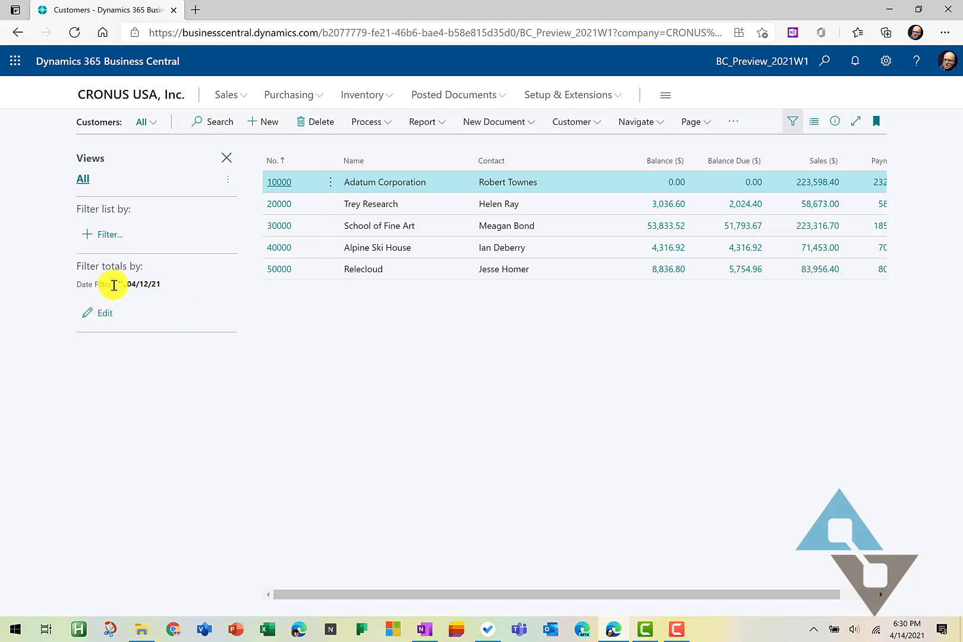
click(103, 311)
click(135, 270)
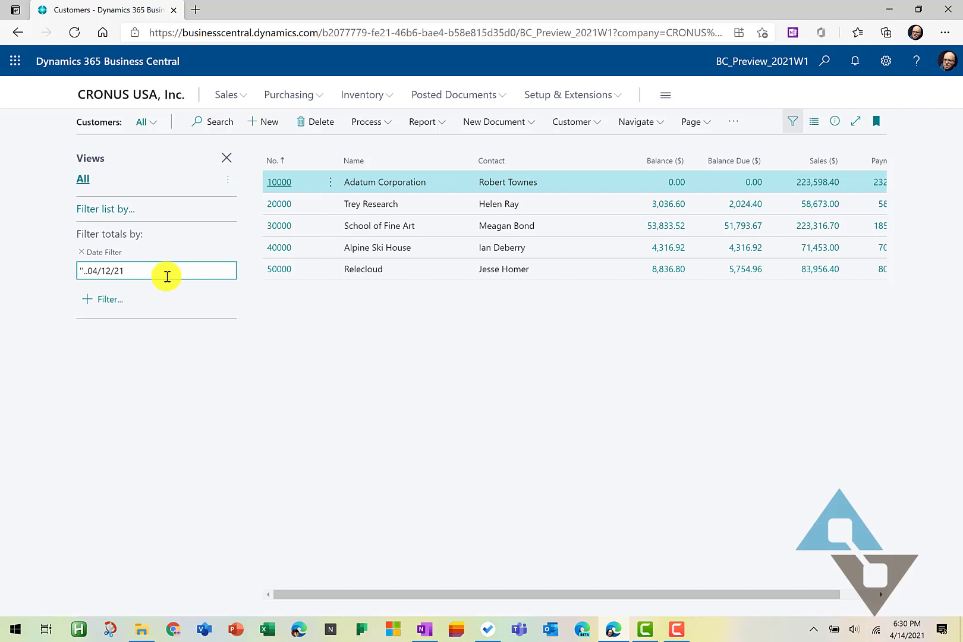
key(BackSpace)
text(0)
key(Tab)
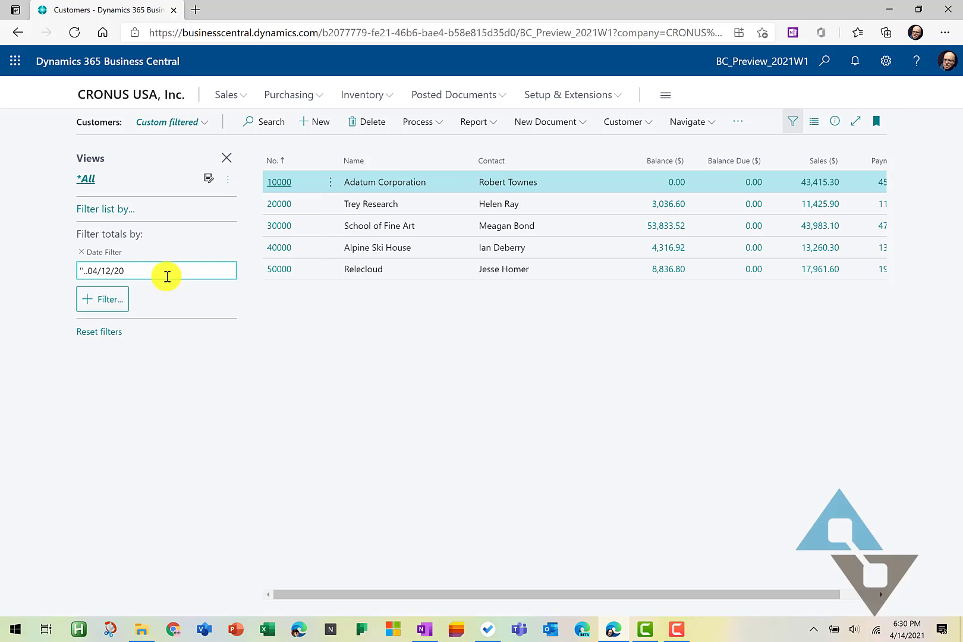
Step: Restore the totals Date Filter to ..04/12/21
click(167, 276)
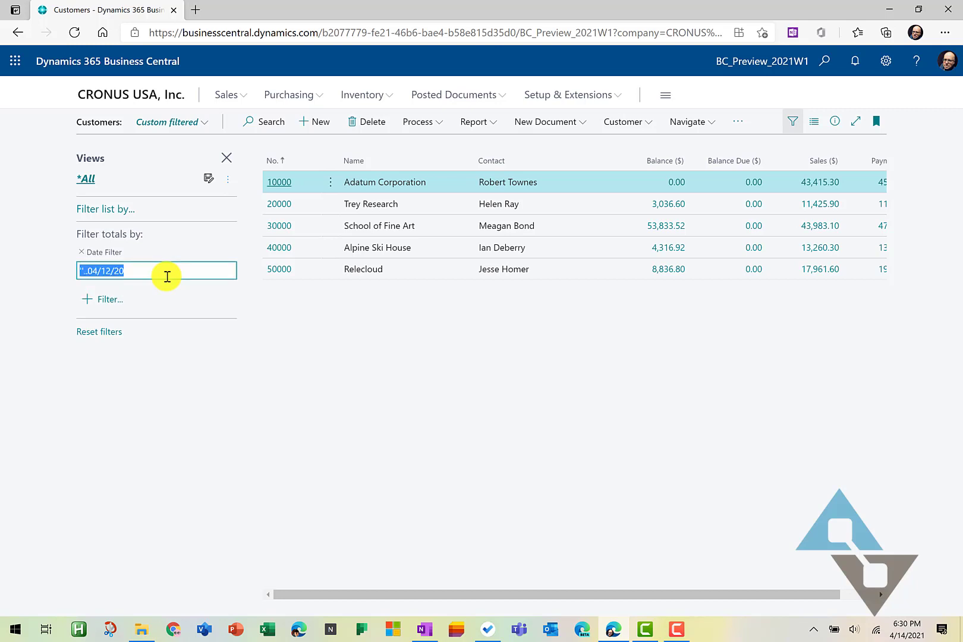
click(167, 276)
key(BackSpace)
key(BackSpace)
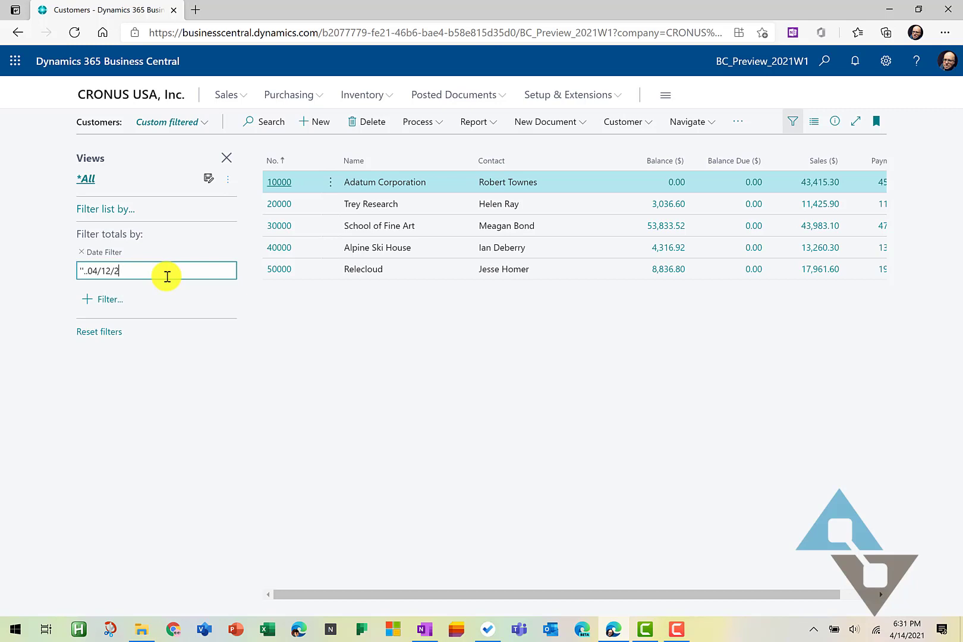
text(21)
key(Tab)
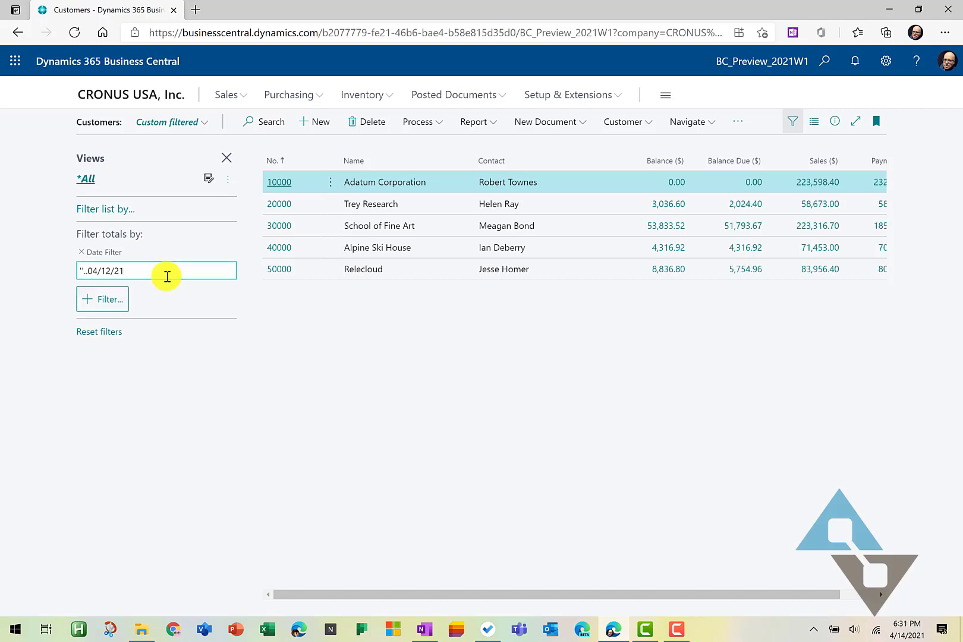
Step: Add a Blocked filter set to Ship, leaving only customer 30000 School of Fine Art
click(227, 159)
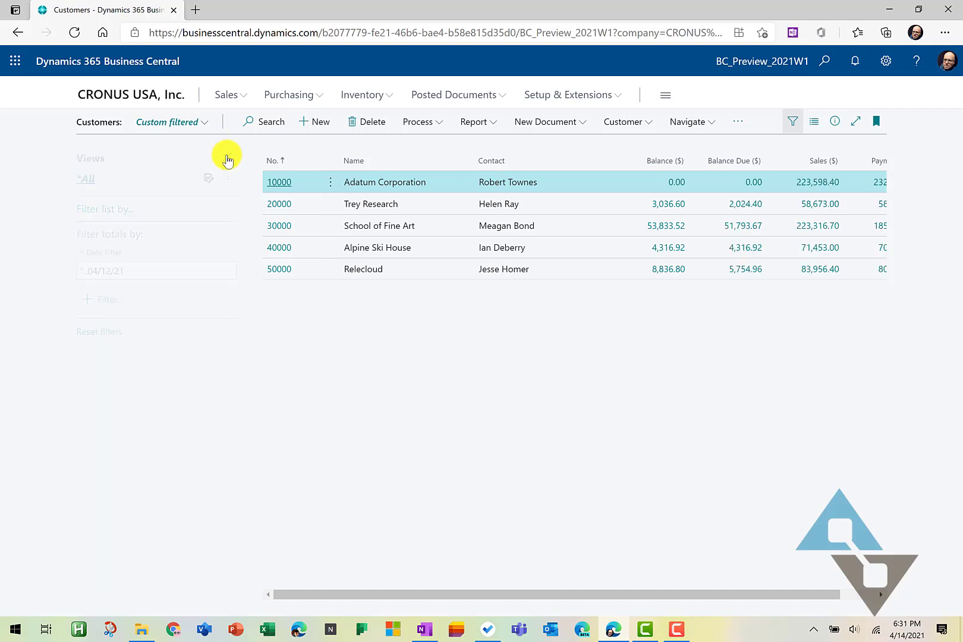
mouse_move(227, 159)
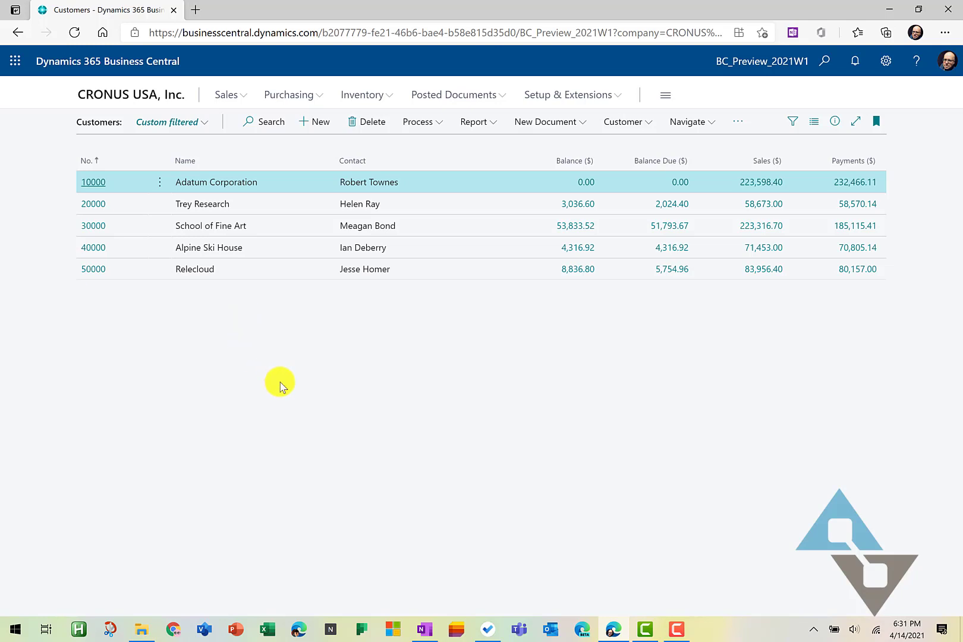
click(793, 121)
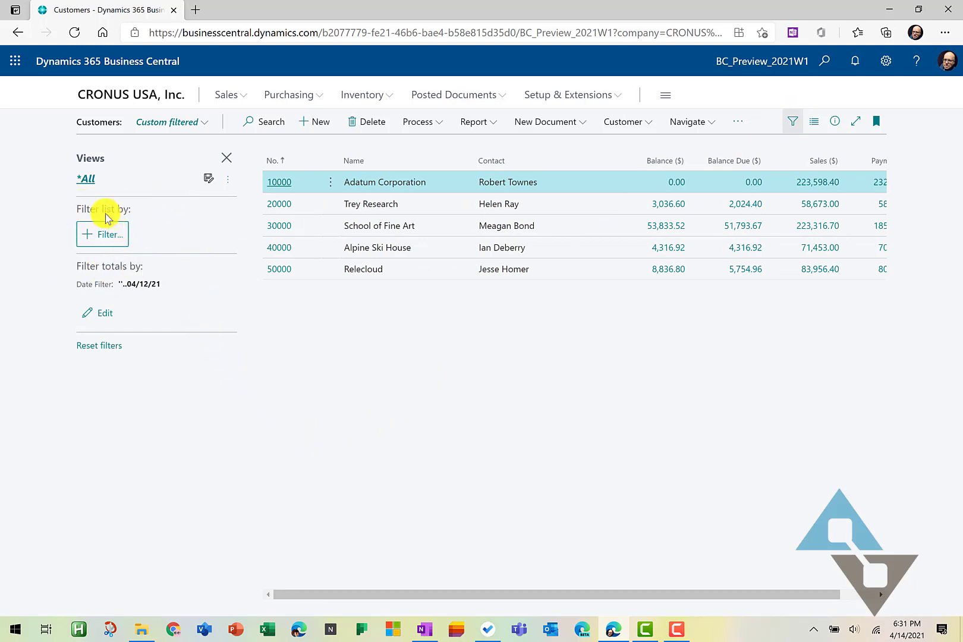
click(94, 235)
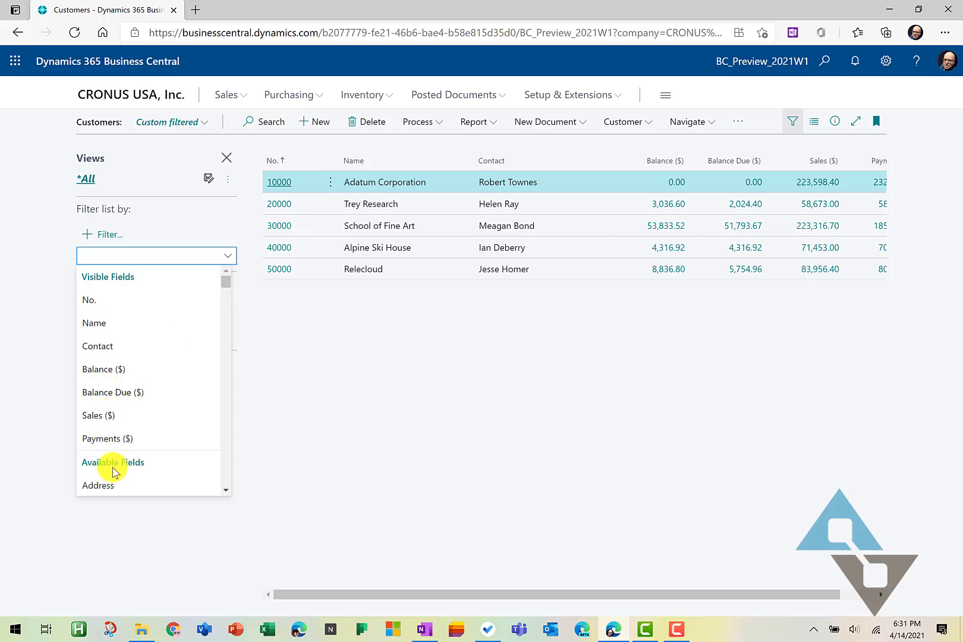
scroll(113, 466, down, 2)
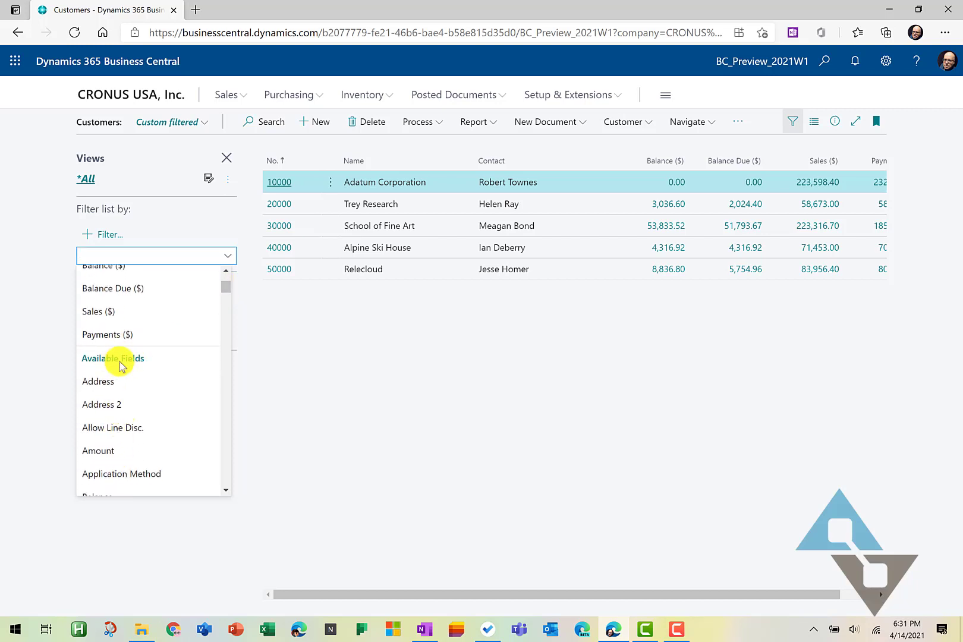
scroll(120, 365, down, 5)
scroll(120, 365, down, 6)
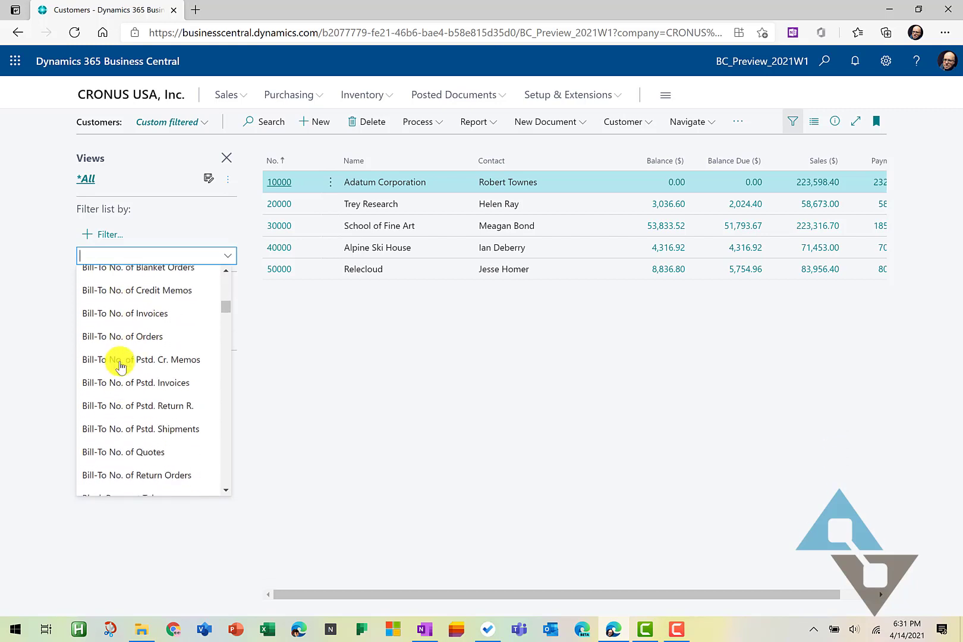
click(112, 359)
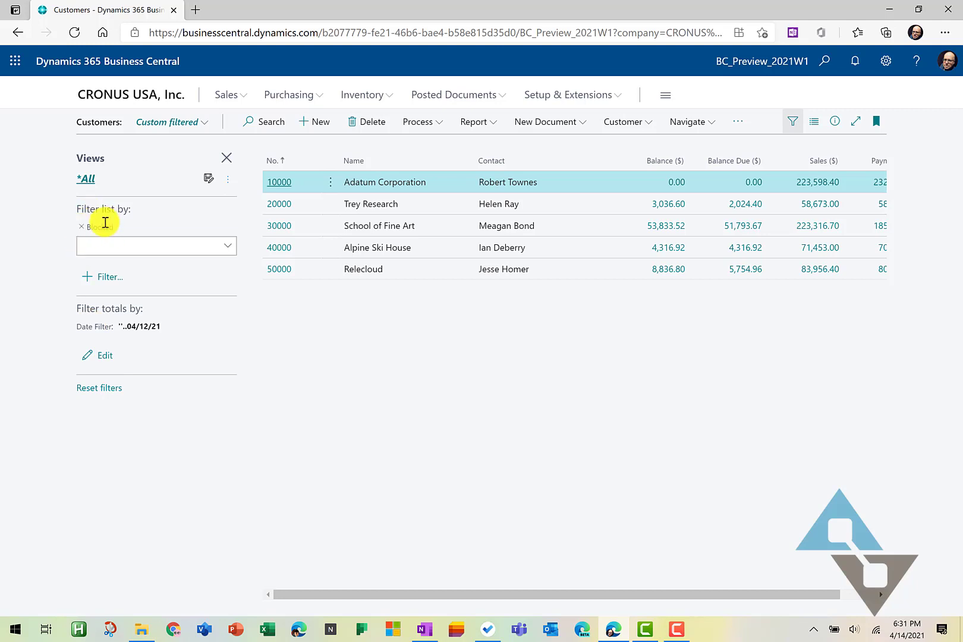
click(225, 246)
click(229, 247)
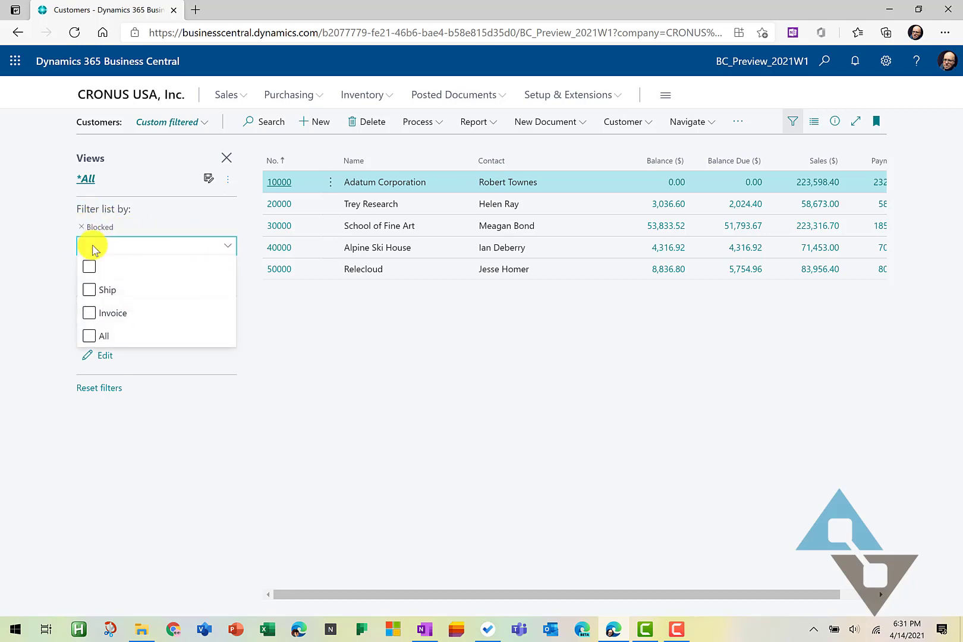
click(89, 290)
click(318, 343)
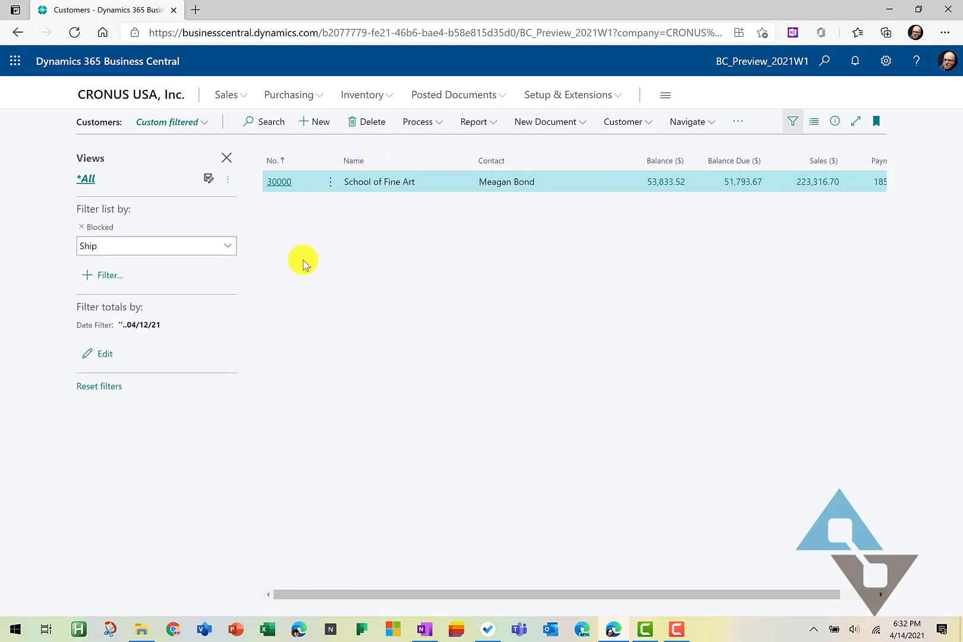
Step: Save the Blocked = Ship filter as the view 'Customers on Shipping Hold'
click(209, 180)
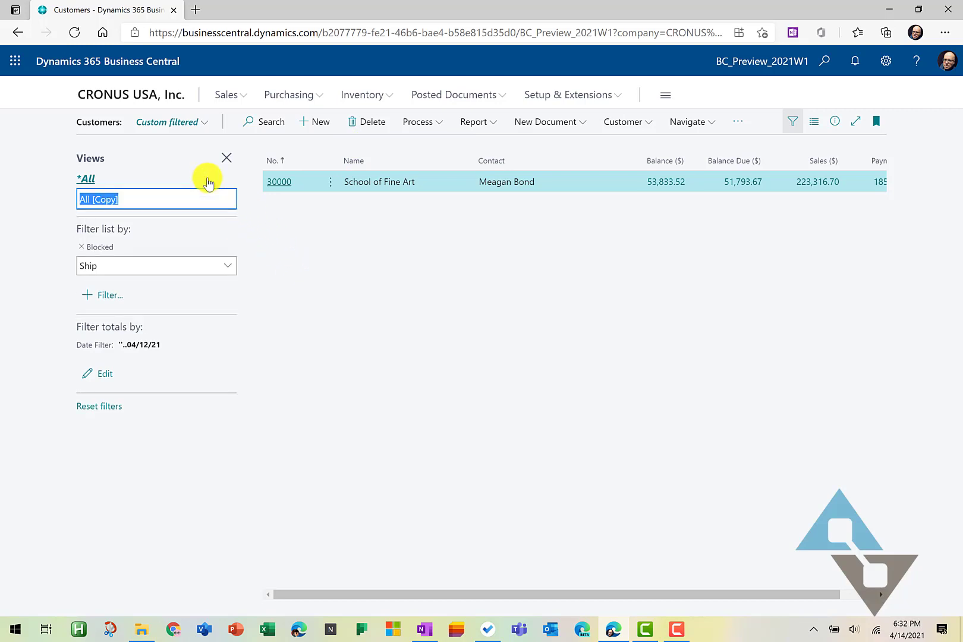
text(Customers on Shipping Hold)
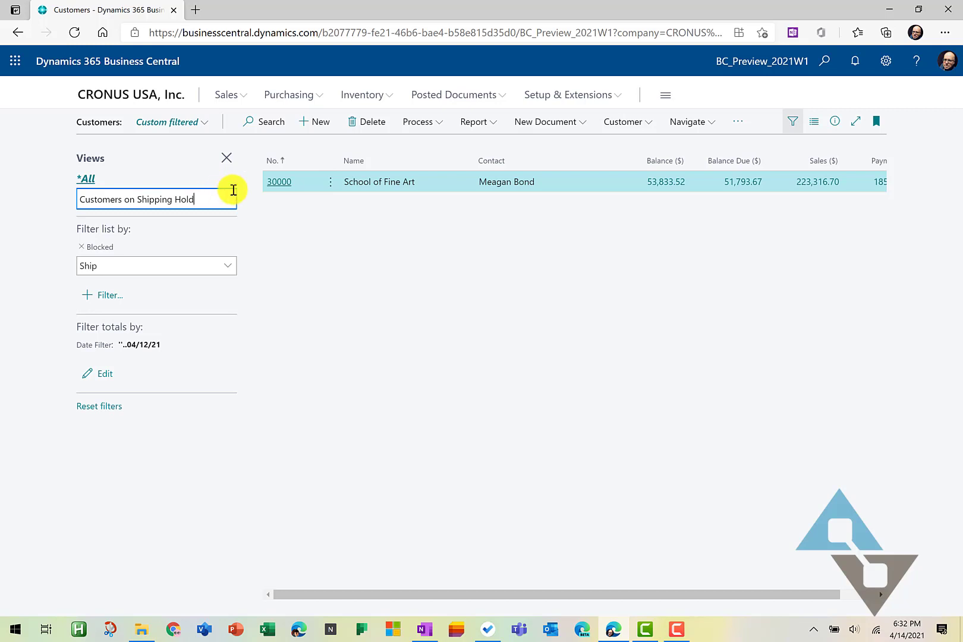
click(255, 209)
click(89, 198)
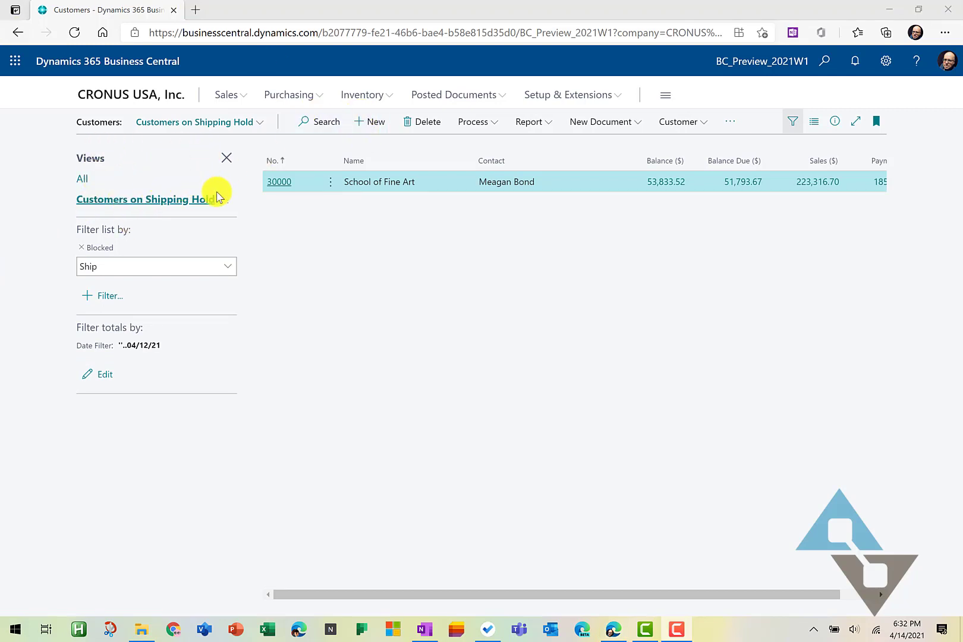
Step: Switch the Customers list back to the All view
click(85, 178)
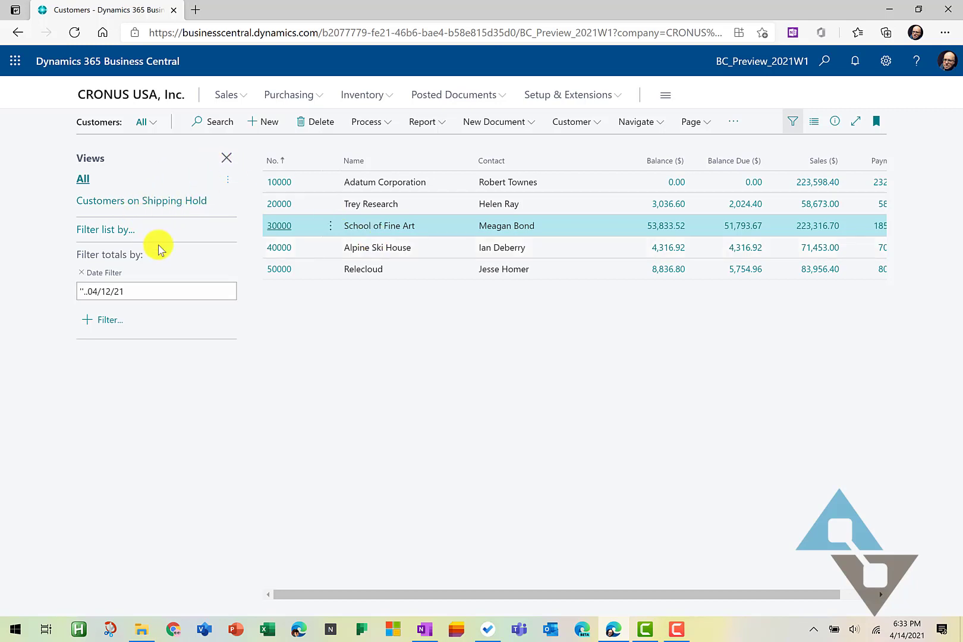
Step: Filter customer No. by %mycustomers, leaving customers 20000, 30000 and 40000
click(100, 230)
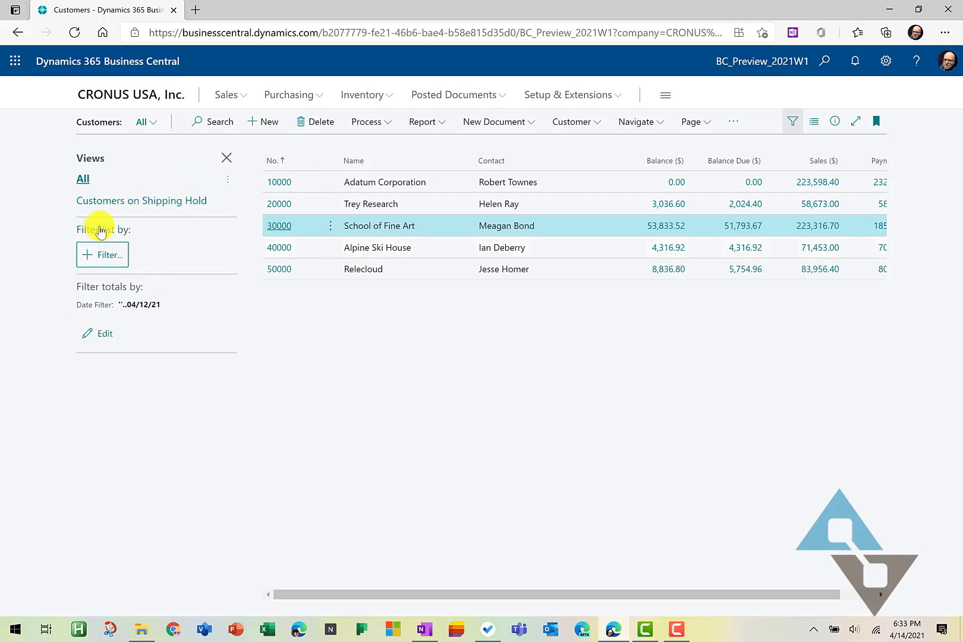
click(99, 259)
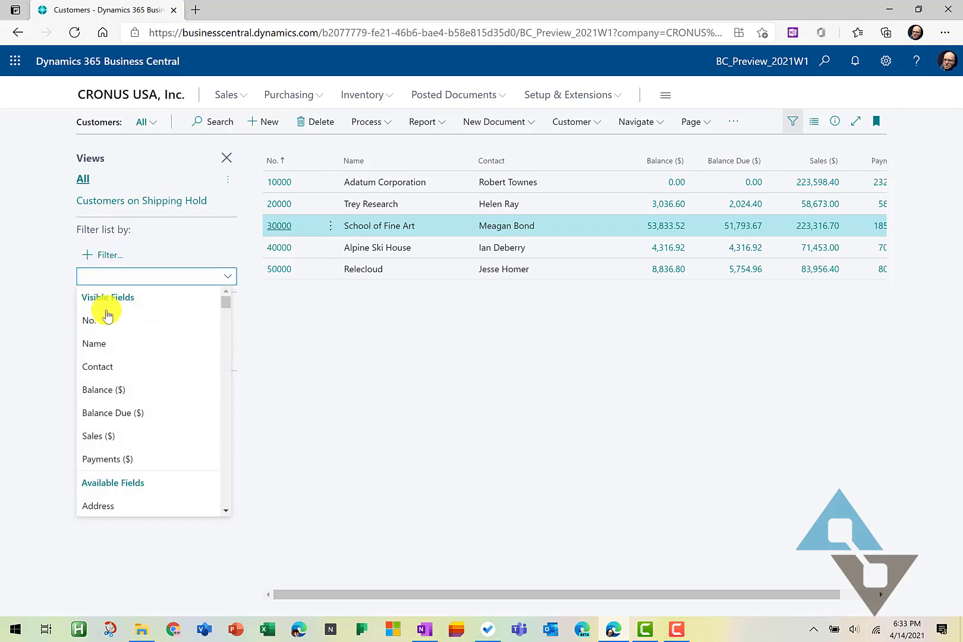
click(83, 322)
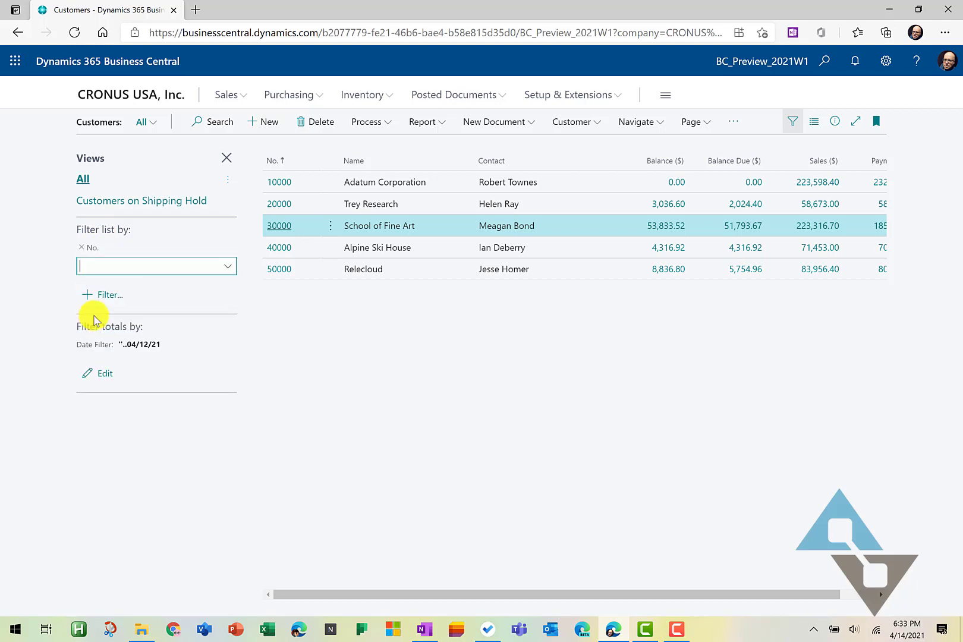
text(%mycus)
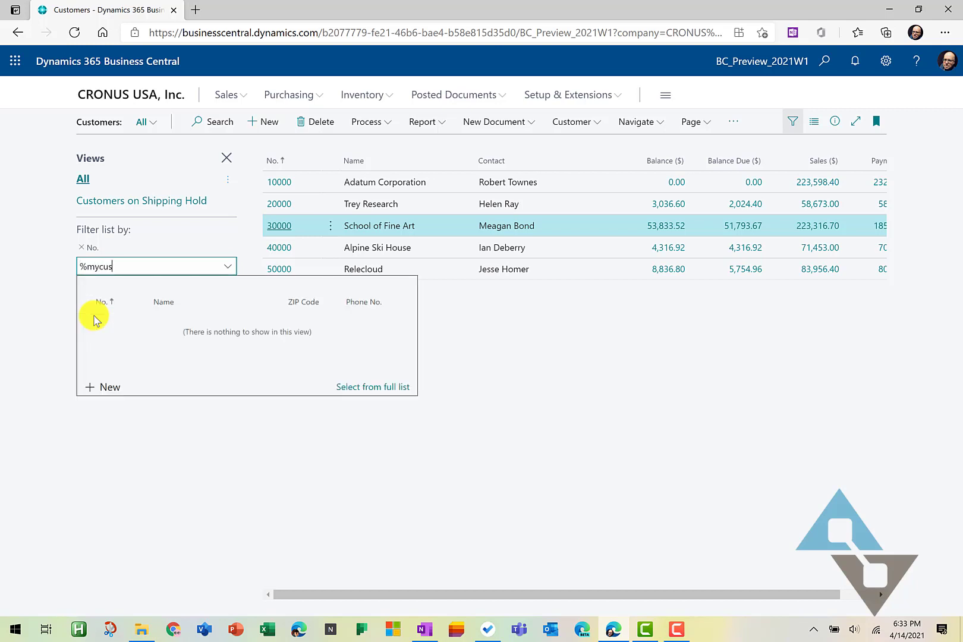
text(tomers)
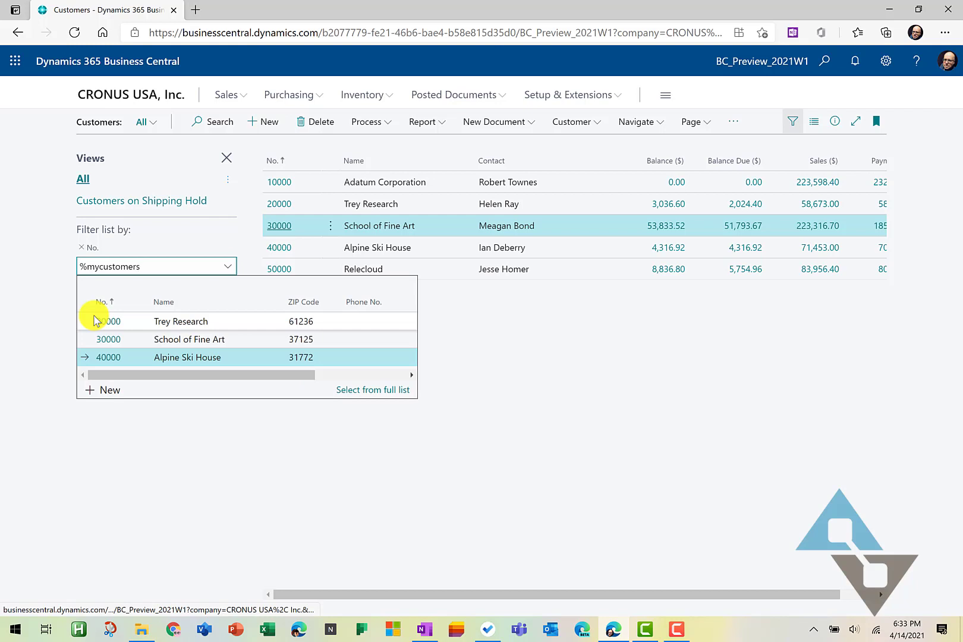
key(Tab)
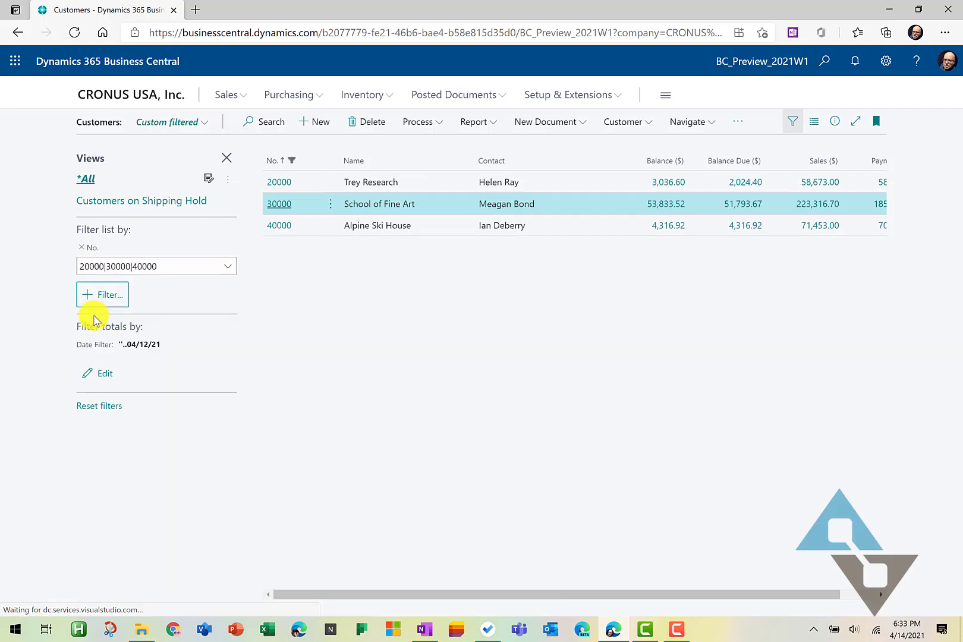
Step: From the Role Center, open the editable My Customers list
click(159, 96)
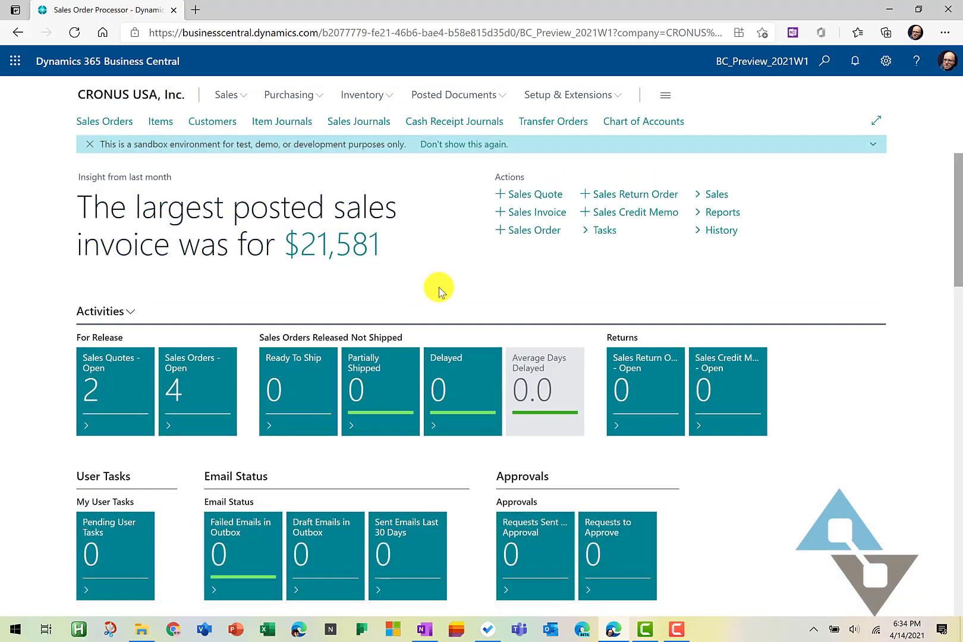
scroll(436, 285, down, 5)
scroll(438, 287, down, 3)
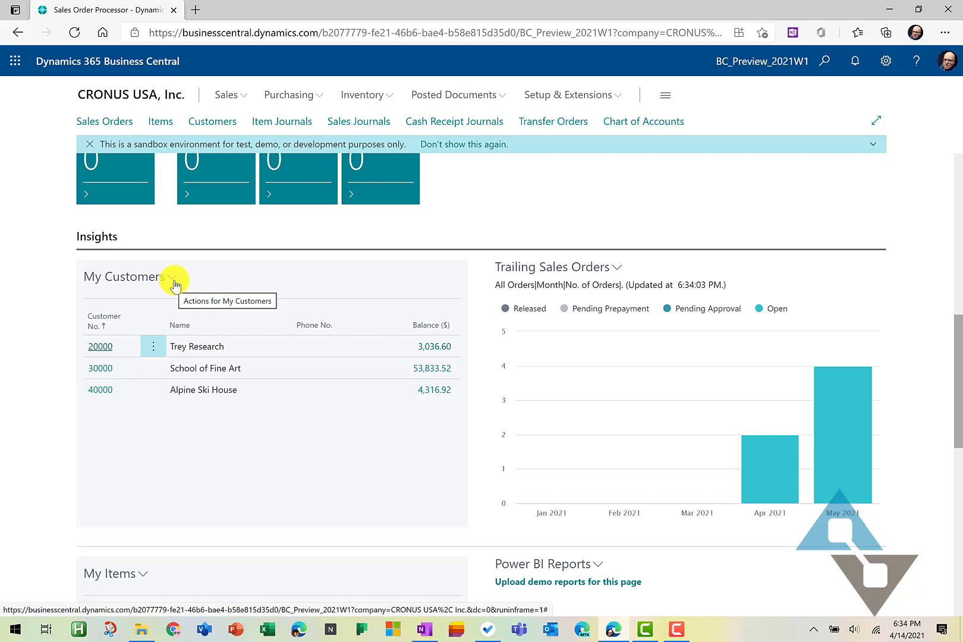
click(173, 280)
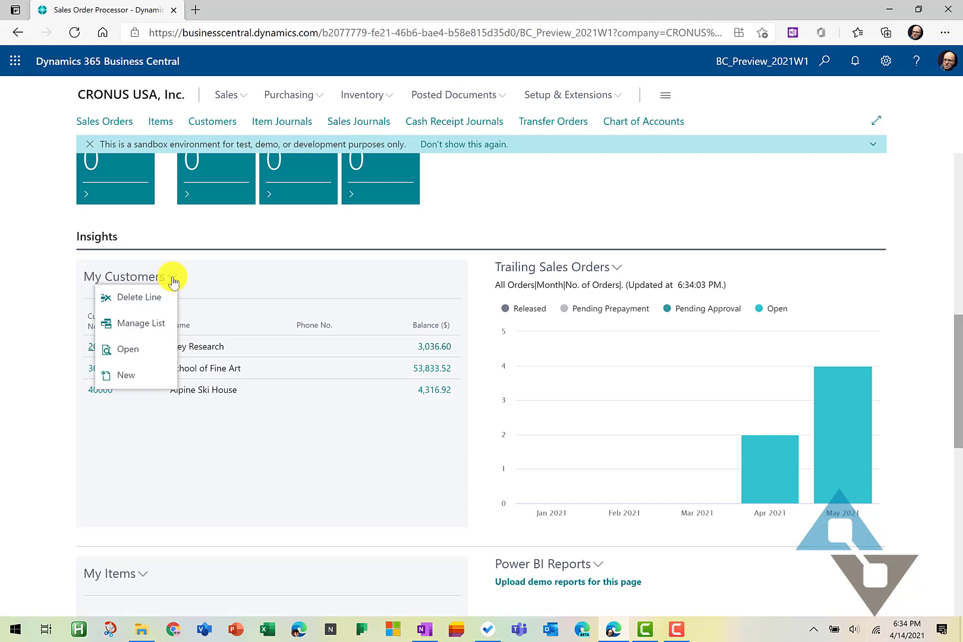
click(131, 324)
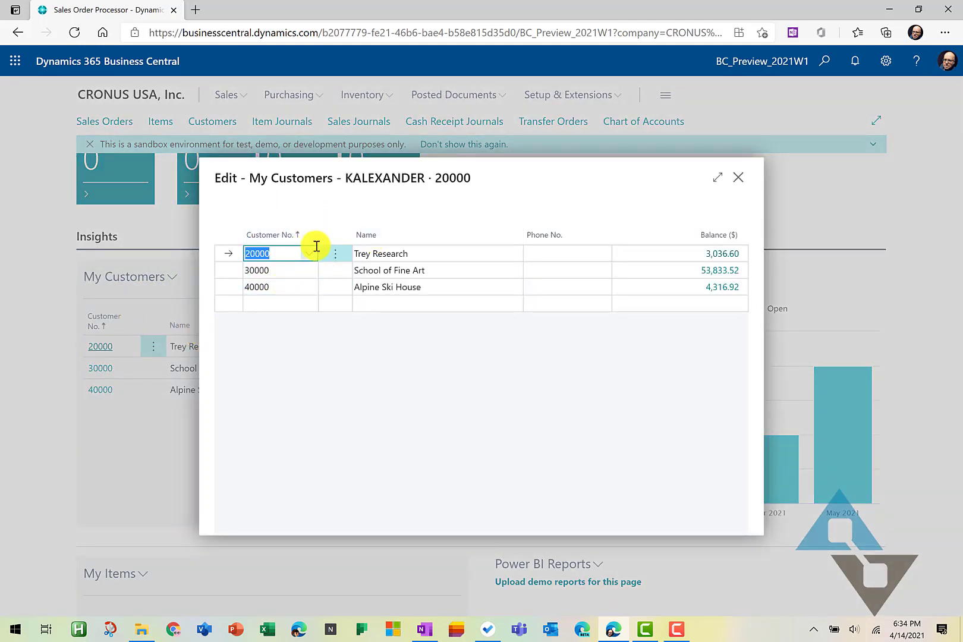
Step: Close the Edit - My Customers window, leaving customers 20000, 30000 and 40000 on the Role Center
double_click(252, 178)
drag(281, 178, 332, 179)
click(331, 180)
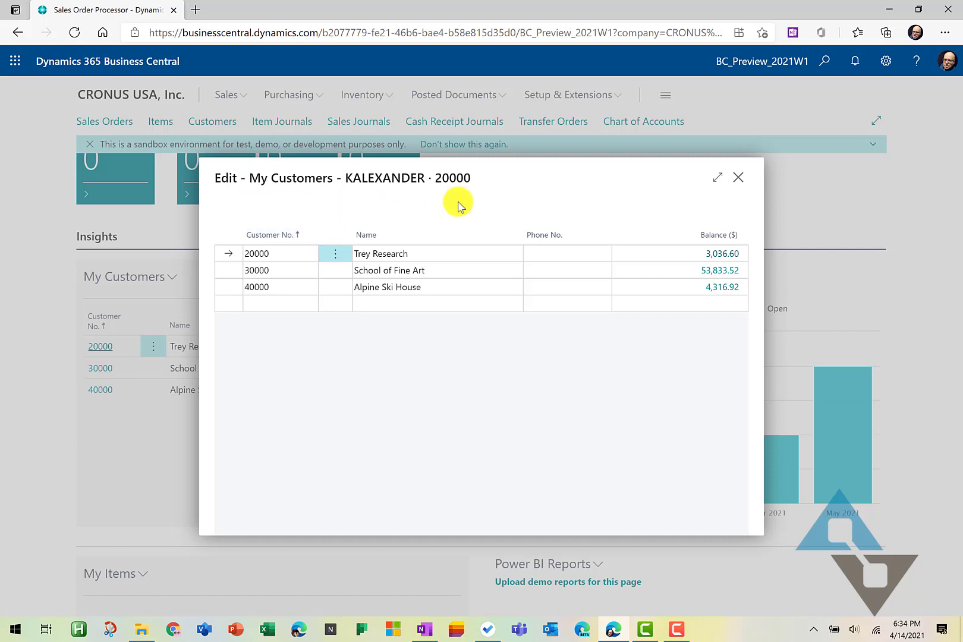
click(738, 177)
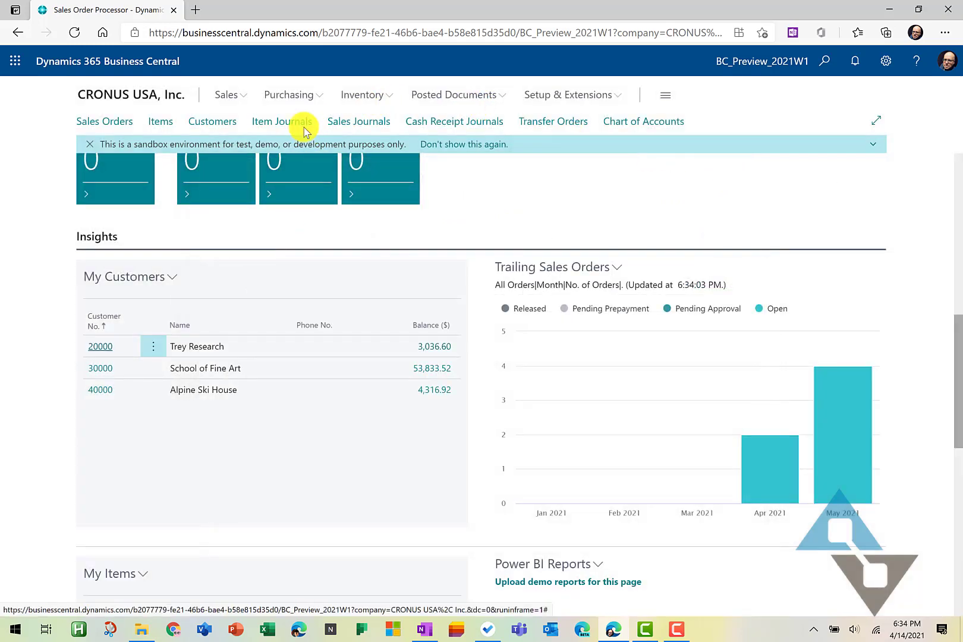
Step: Open the Customers list from the My Customers caption, filtered on No. 20000|30000|40000
click(215, 122)
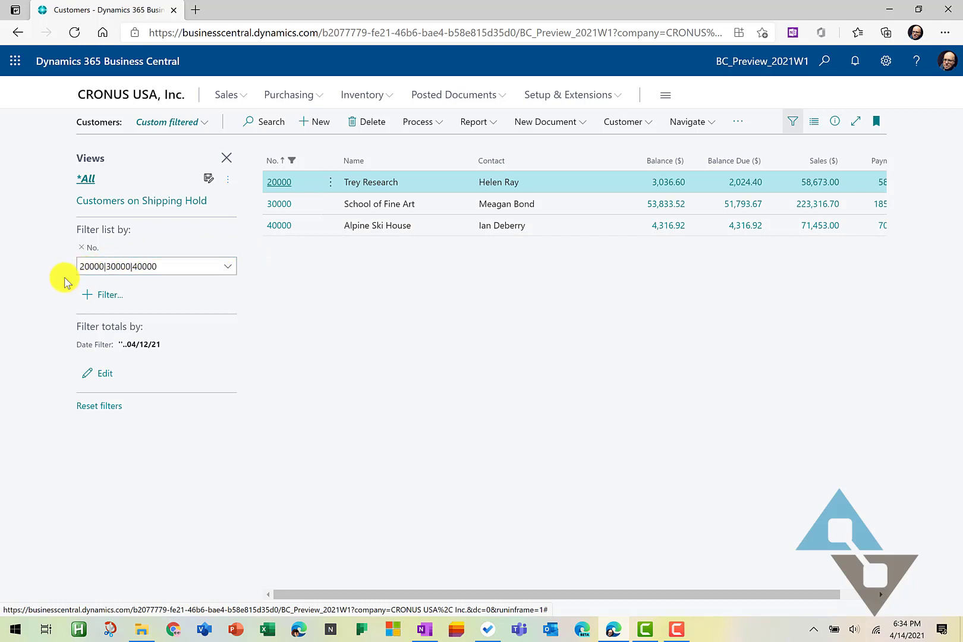
click(111, 267)
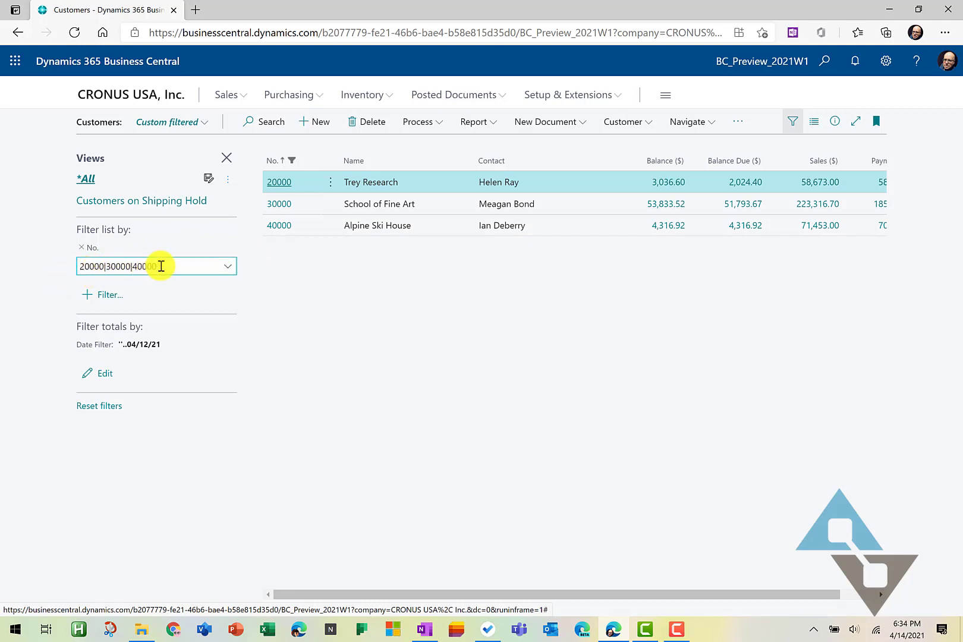
click(260, 318)
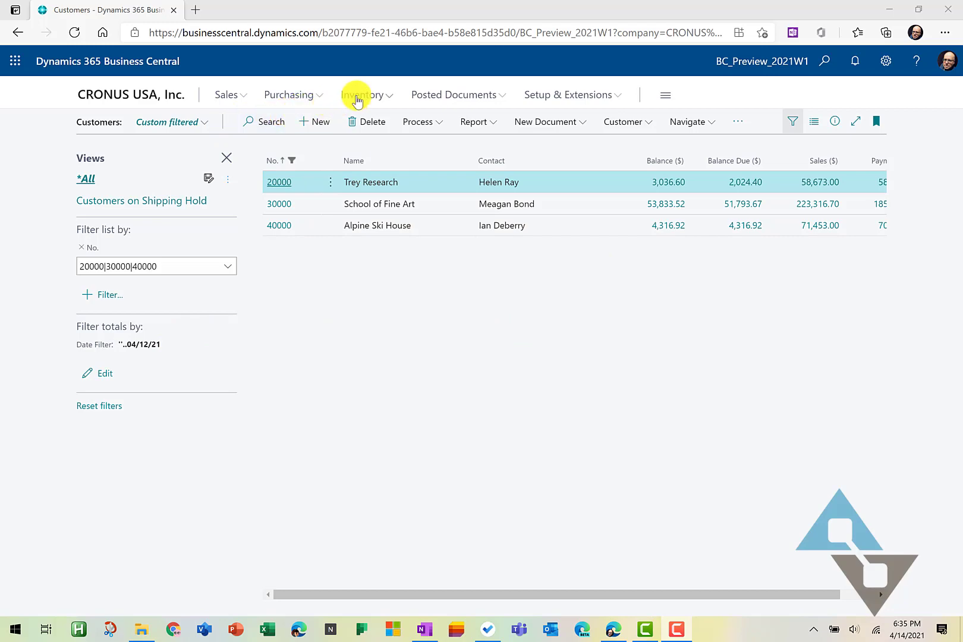
Step: Go to Inventory and open the Items list
click(359, 99)
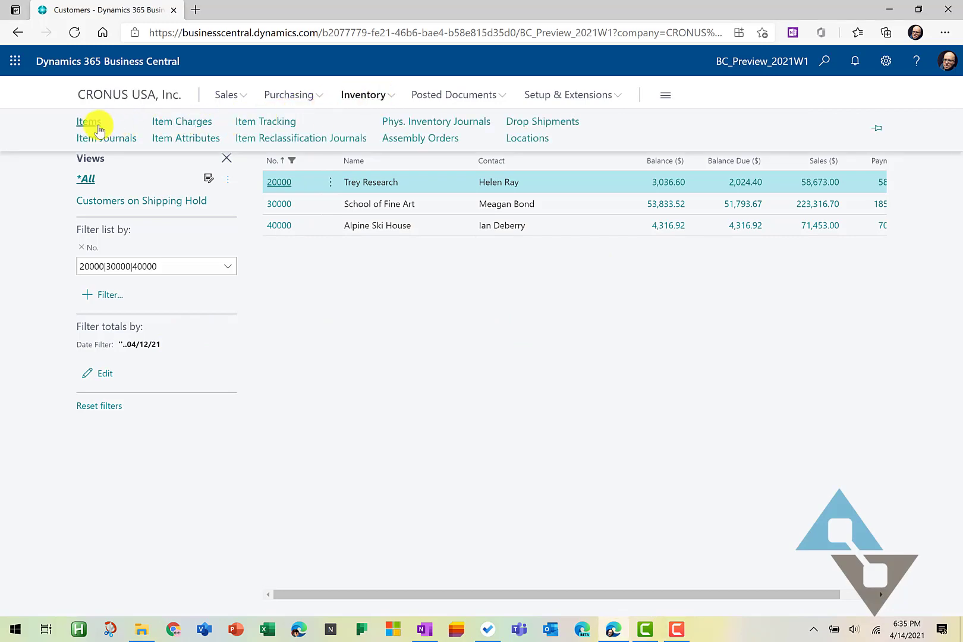
click(98, 127)
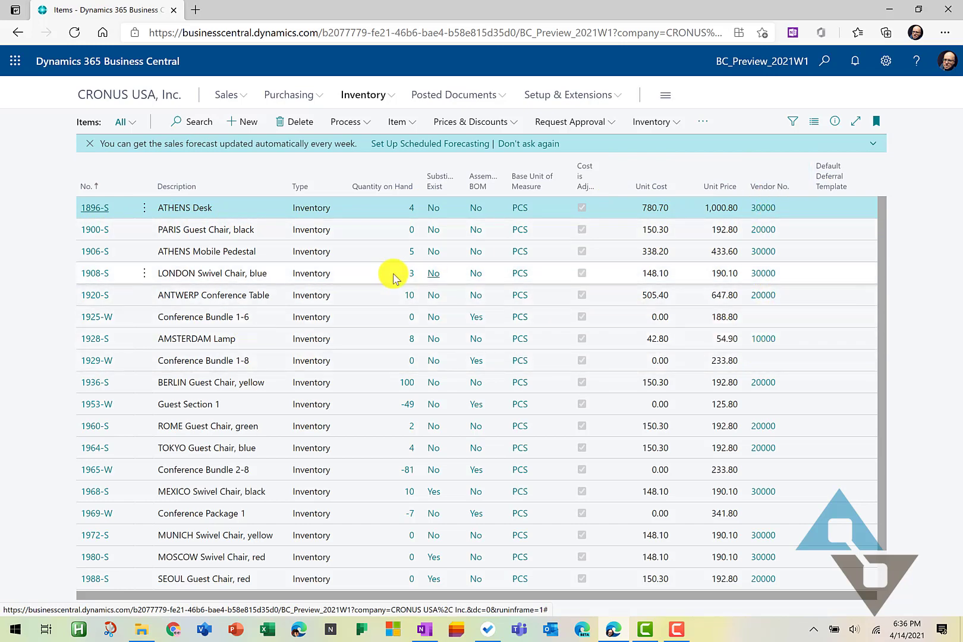
Step: Add a Vendor No. filter for blank values, leaving five assembly items such as 1925-W Conference Bundle
click(793, 122)
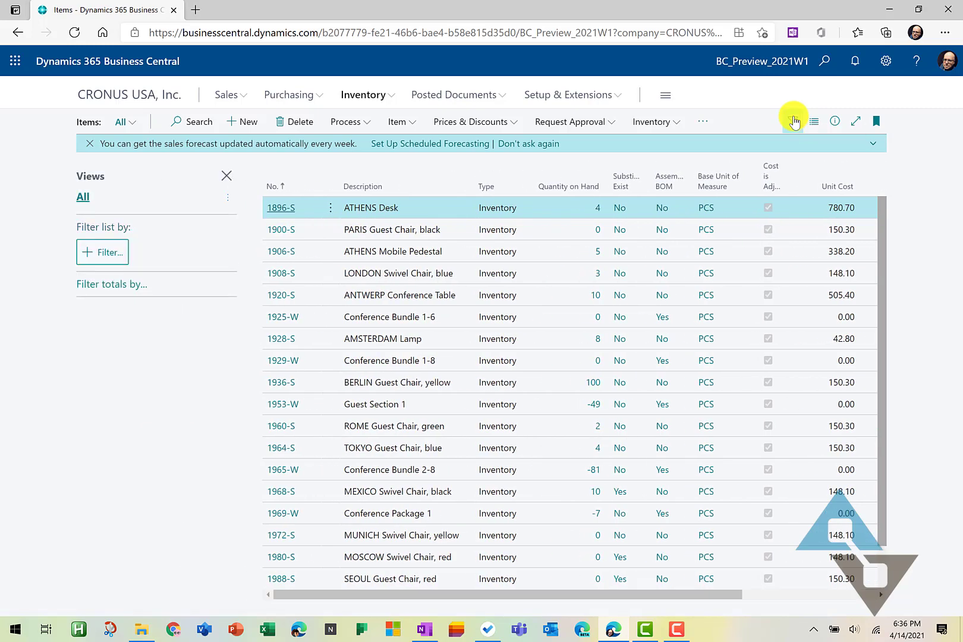
click(101, 252)
scroll(125, 369, down, 3)
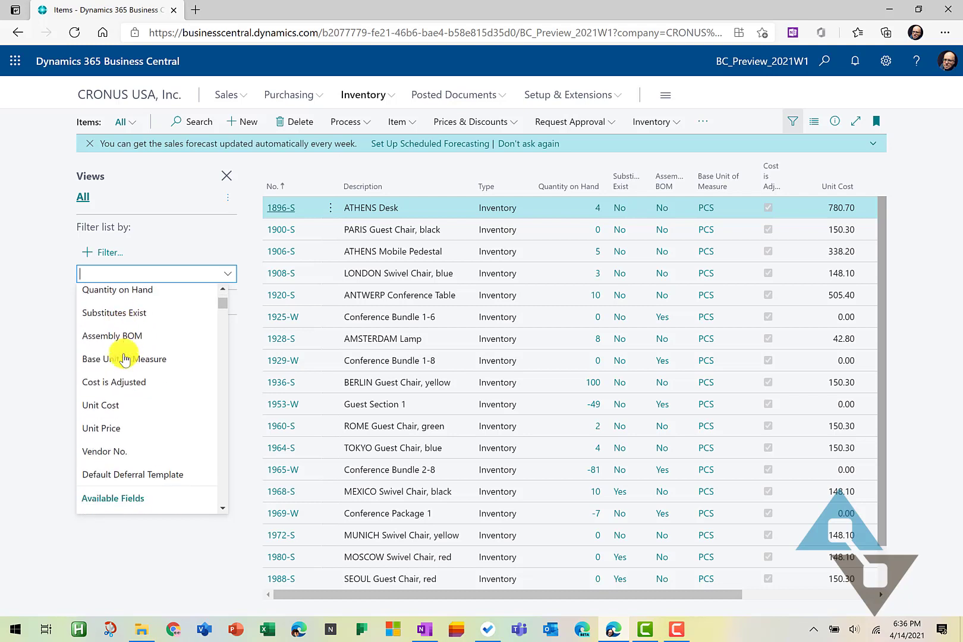
click(102, 410)
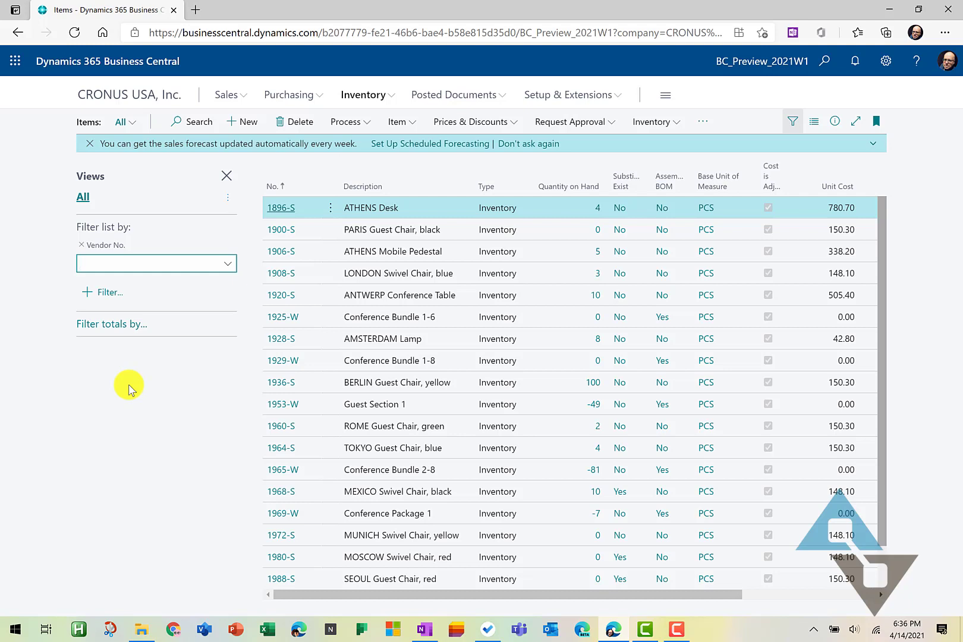
text(1)
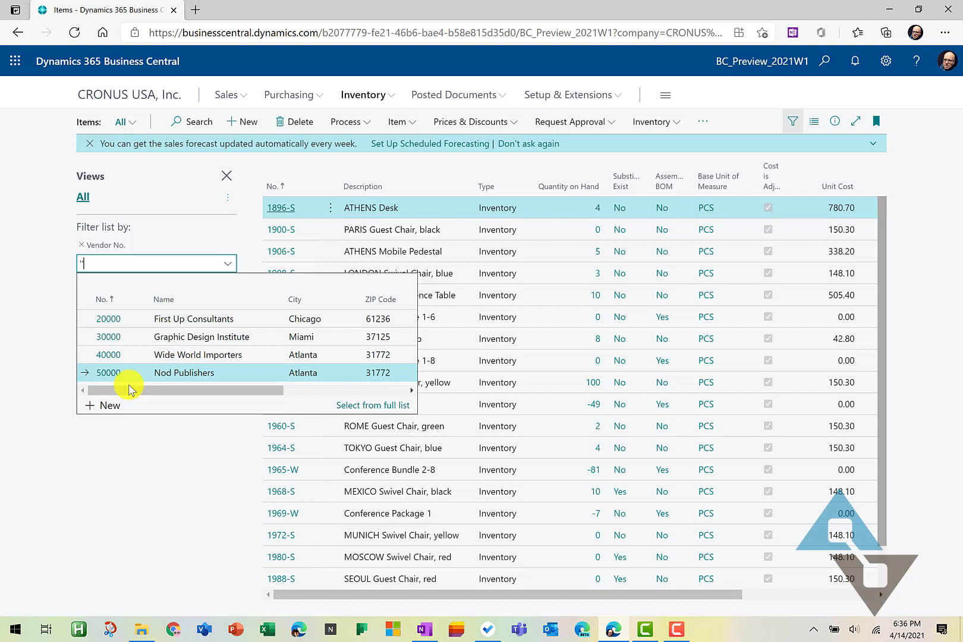
text(')
key(Return)
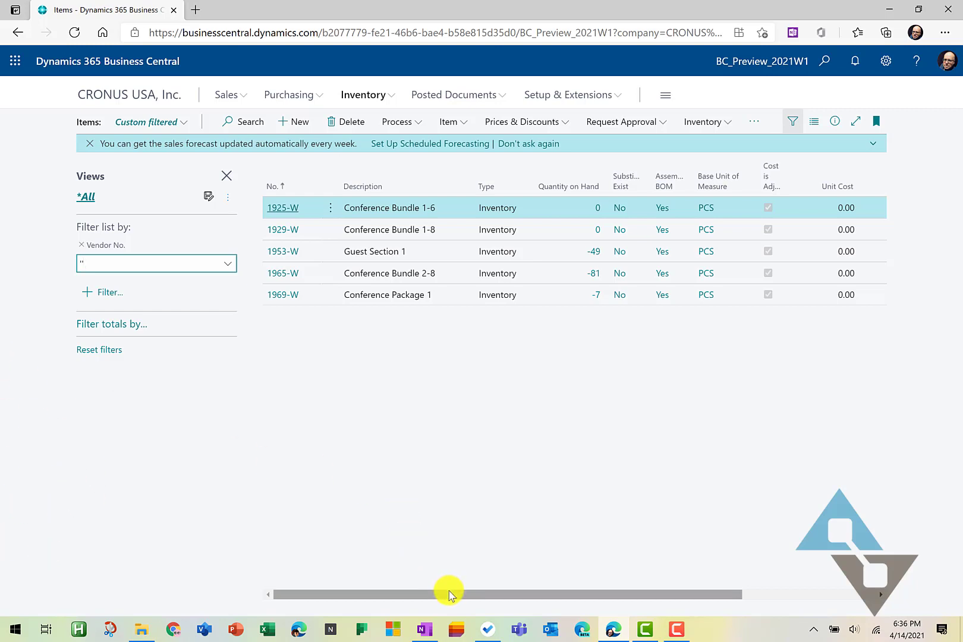
drag(447, 591, 196, 584)
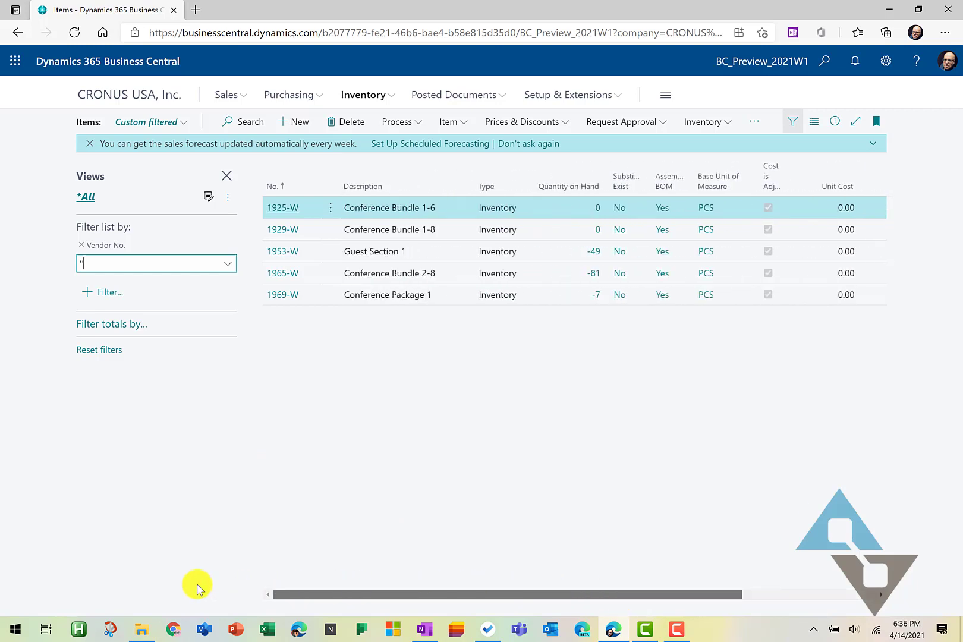
Step: Save the blank-vendor filter as a new view named 'Items w/o Vendor No.'
click(208, 196)
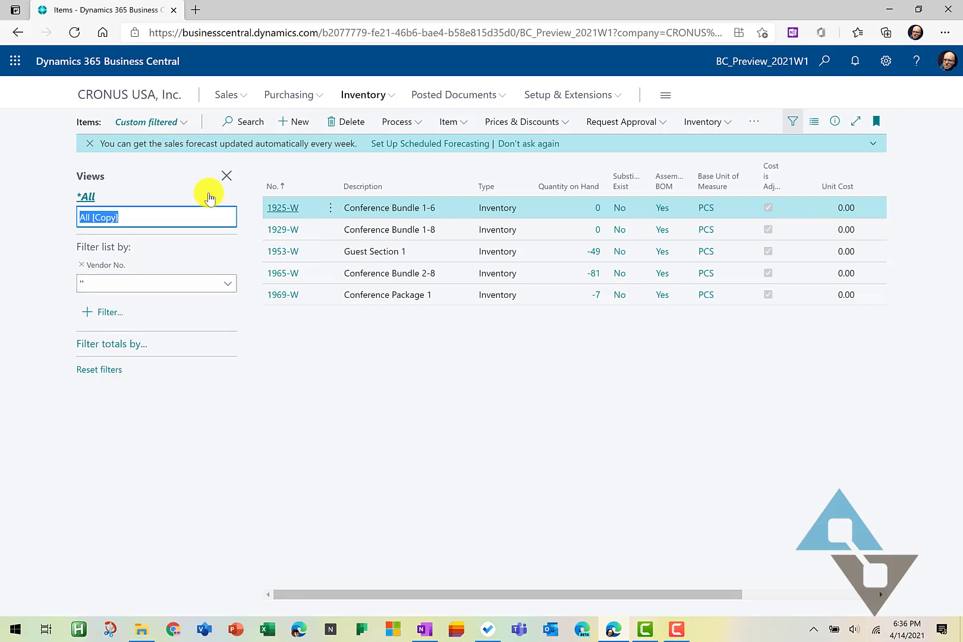
text(Items wi/o V)
text(endor No.)
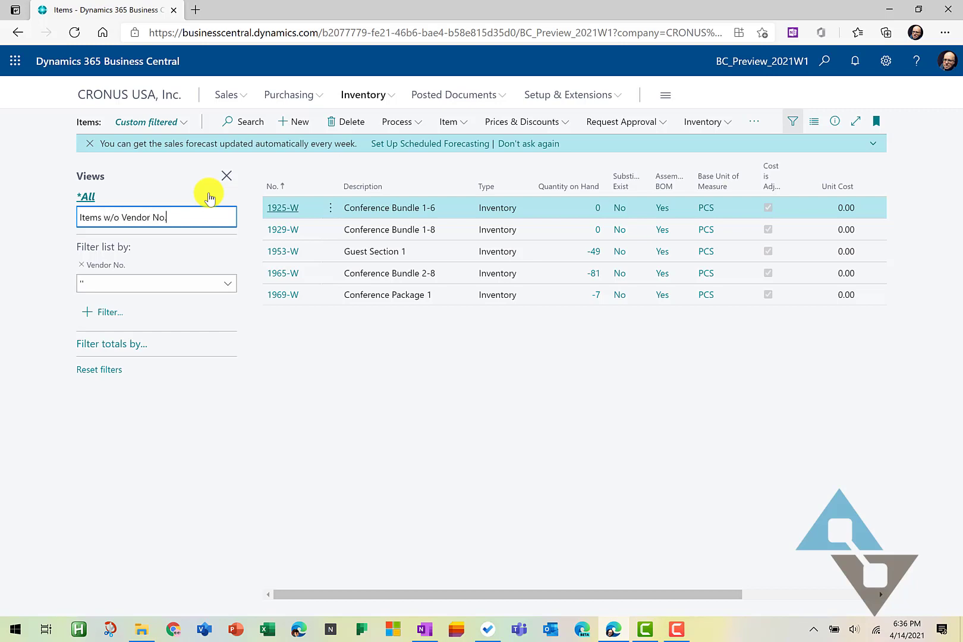
click(234, 242)
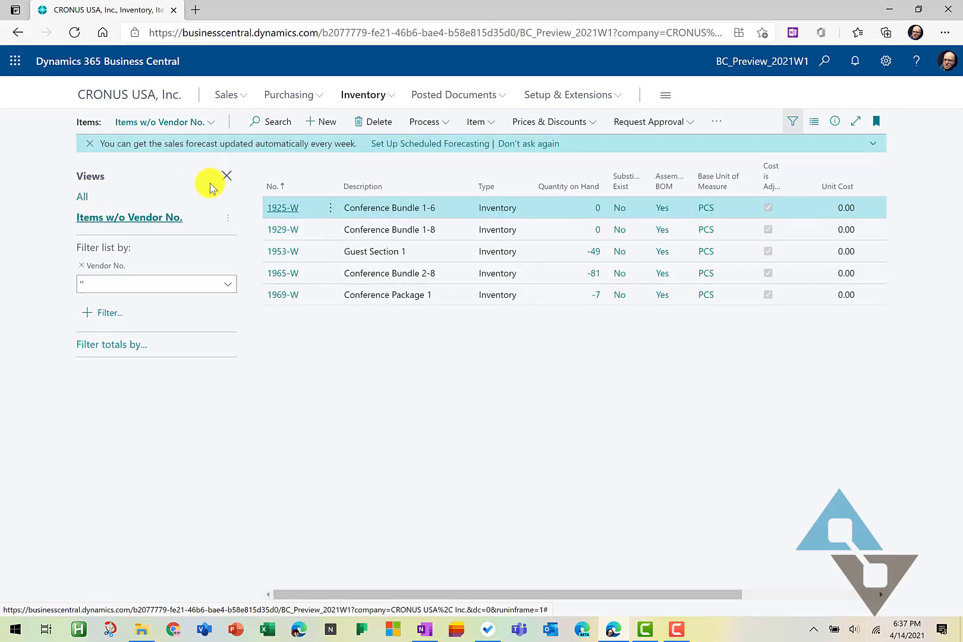
Step: Remove the Vendor No. filter to show all items and add an empty Description filter
click(85, 267)
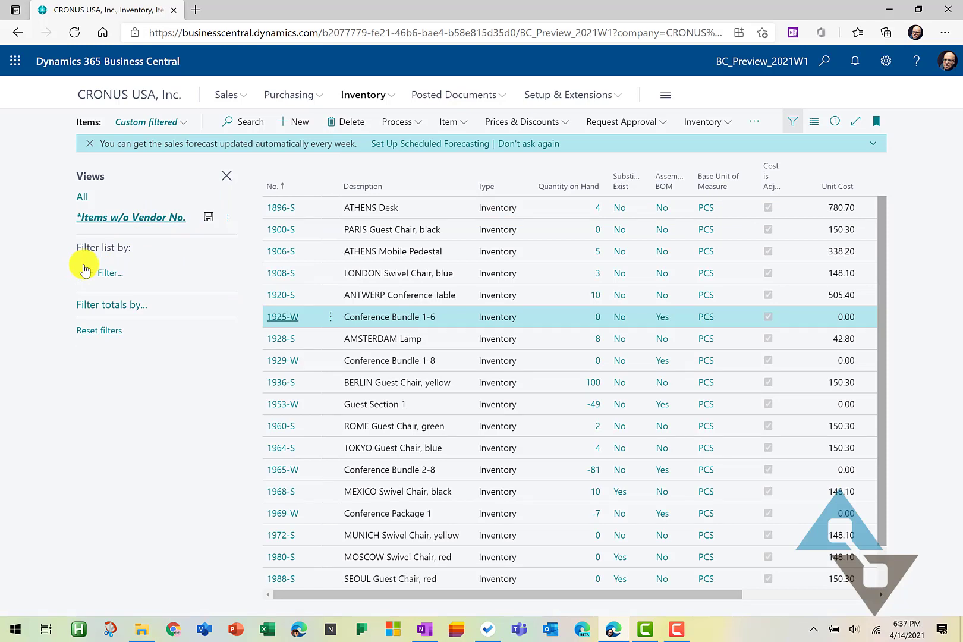
click(226, 176)
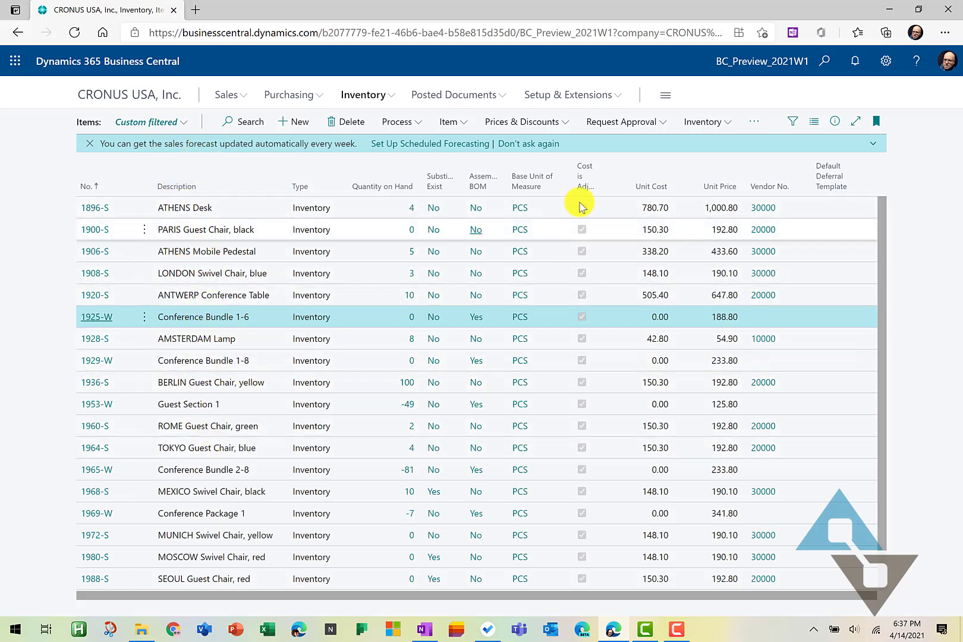
click(790, 122)
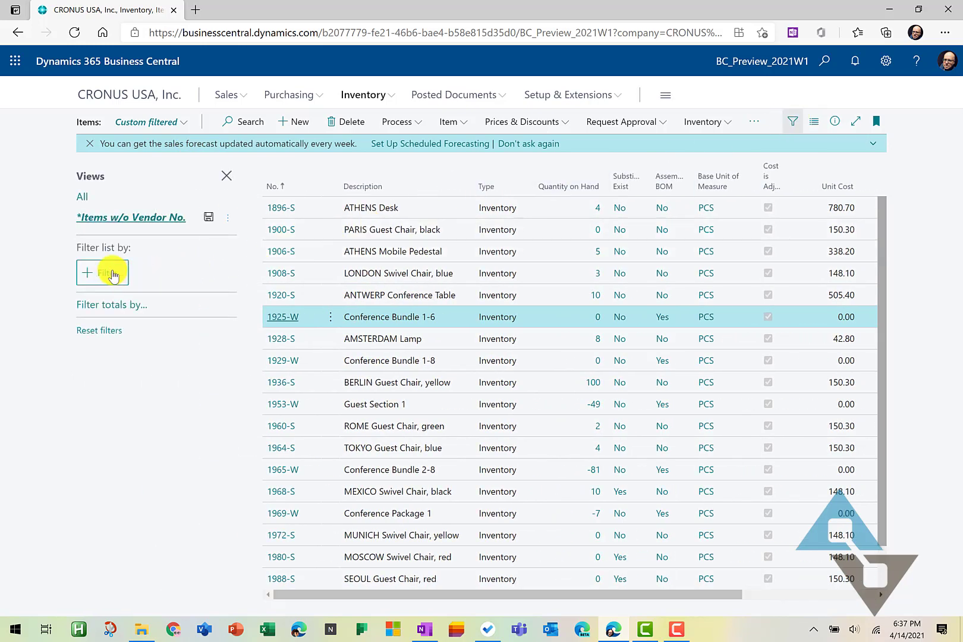
click(113, 275)
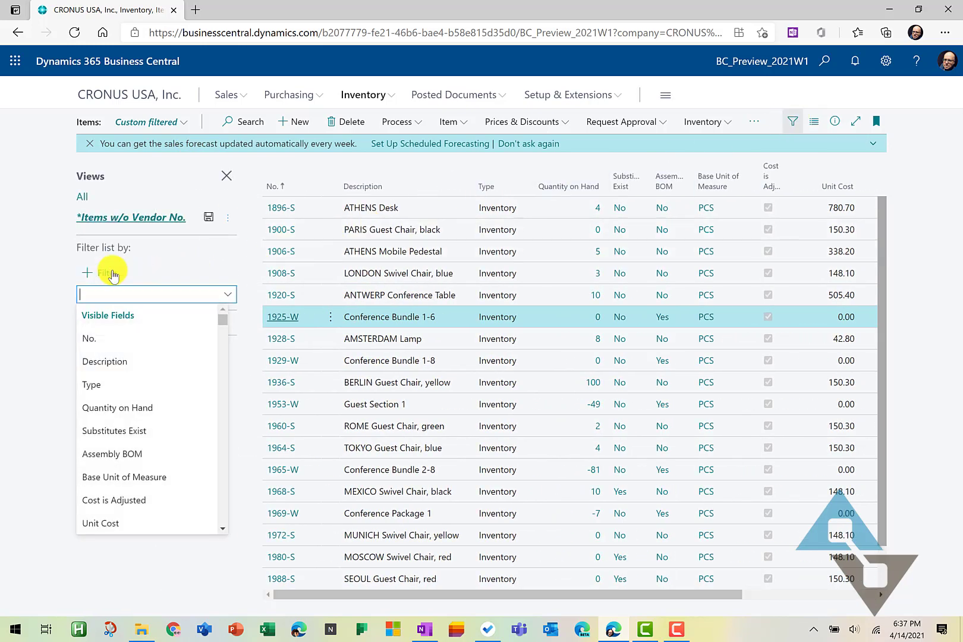
click(95, 359)
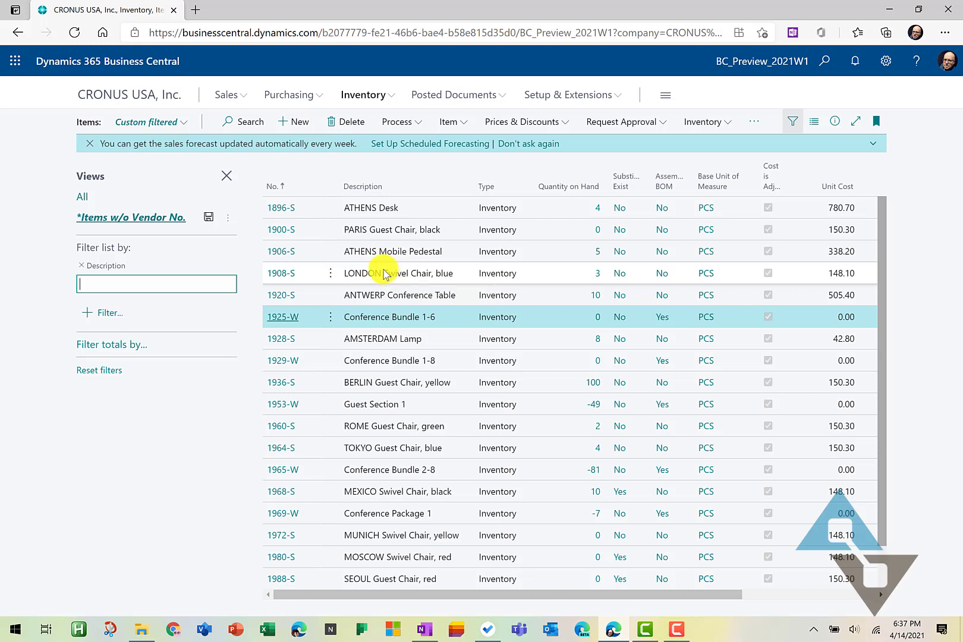
Step: Set the Description filter to <>*conference* to exclude Conference items
text(*confe)
key(BackSpace)
key(BackSpace)
key(BackSpace)
key(BackSpace)
key(BackSpace)
key(BackSpace)
text(<>*conference*)
key(Tab)
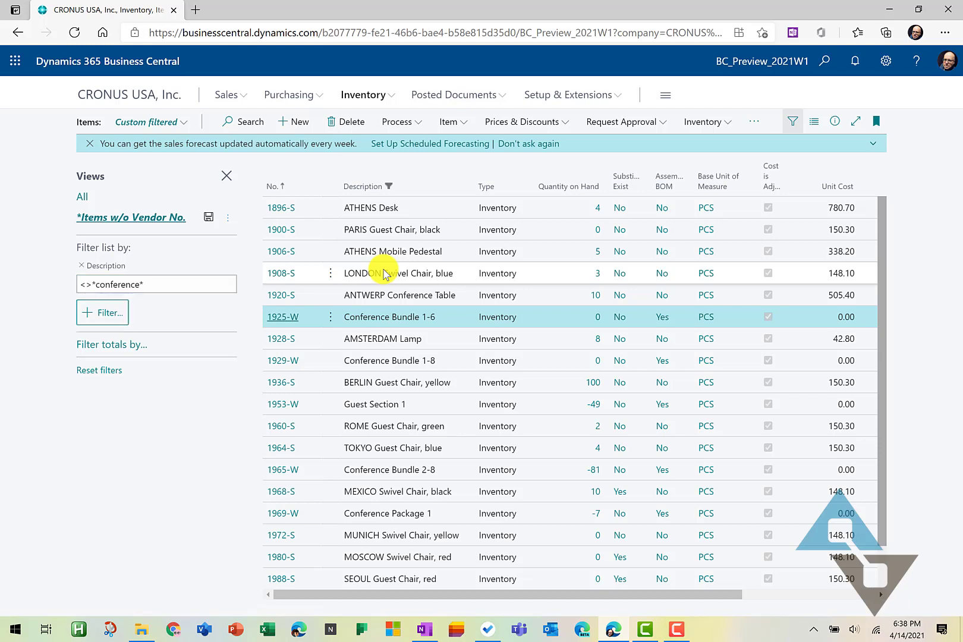
click(204, 287)
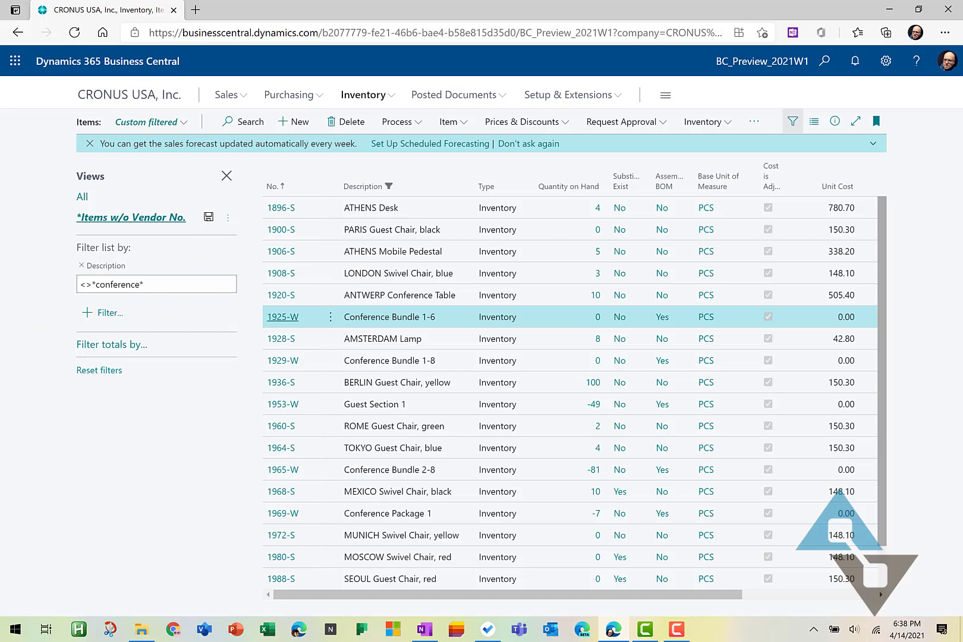
key(Return)
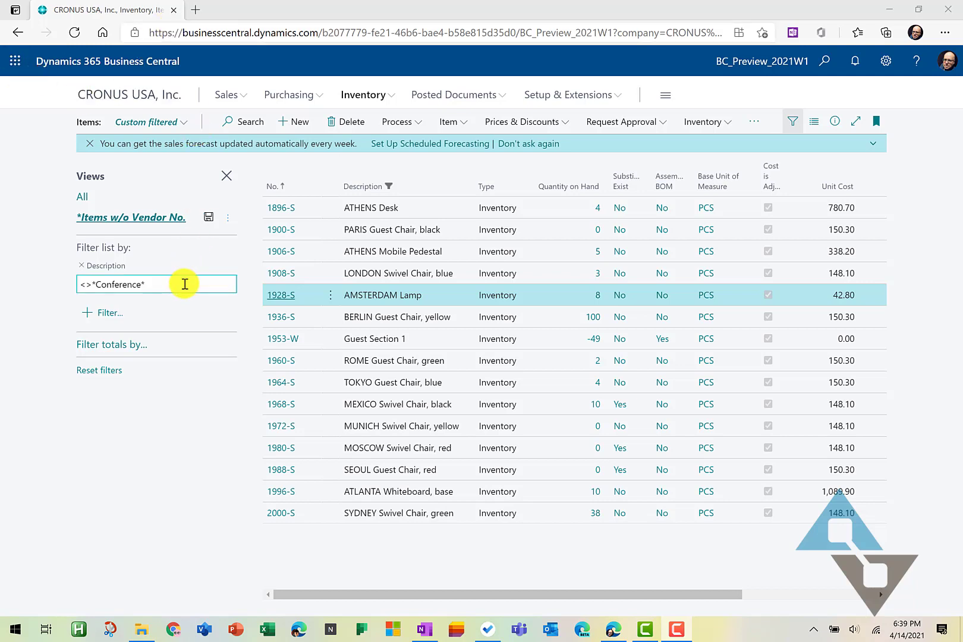
Step: Extend the Description filter with &<>*Chair*, leaving five items such as ATHENS Desk
click(185, 284)
click(185, 284)
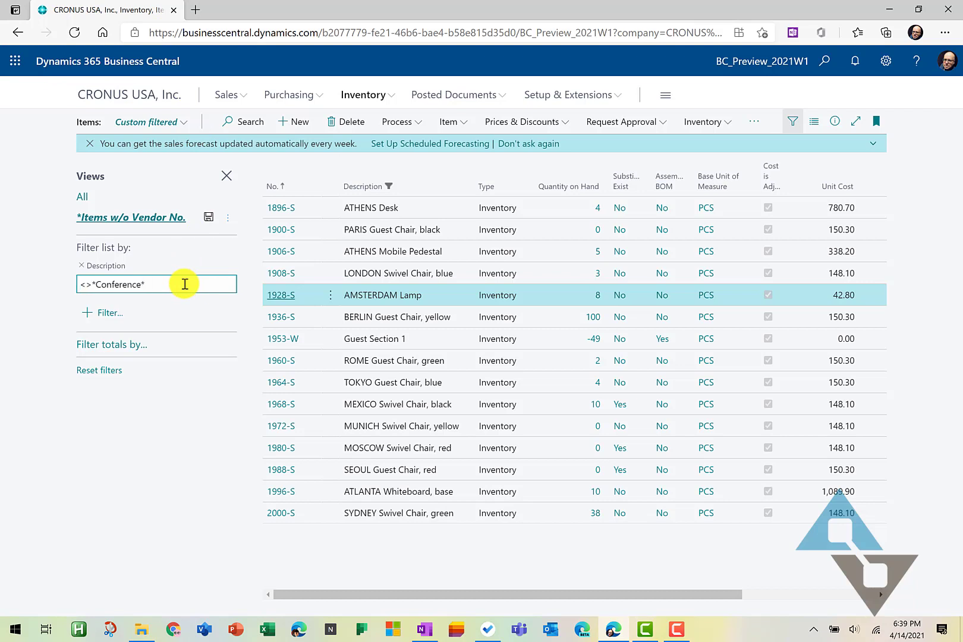
text(&<>*Chair*)
key(Tab)
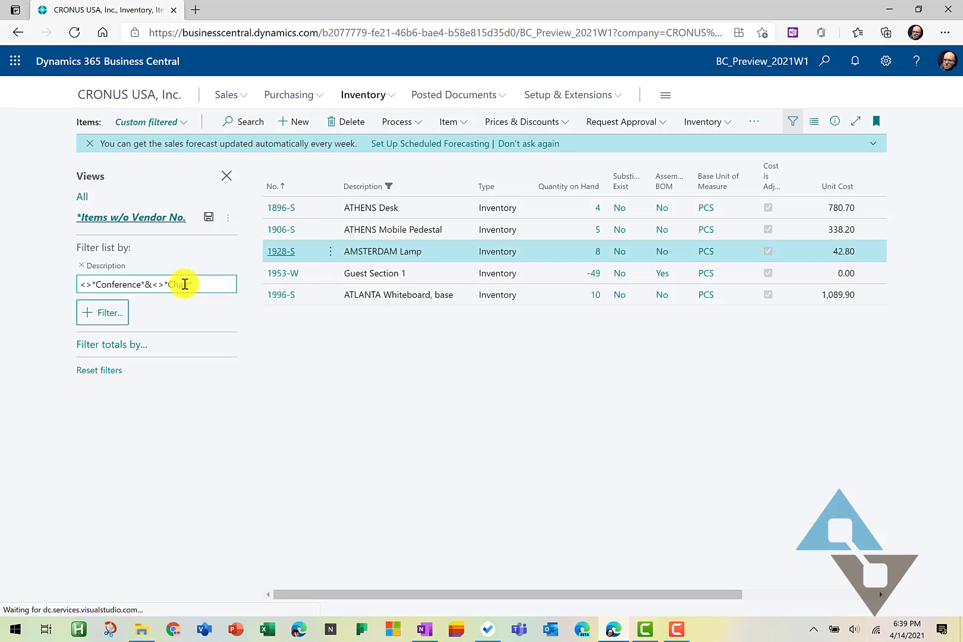